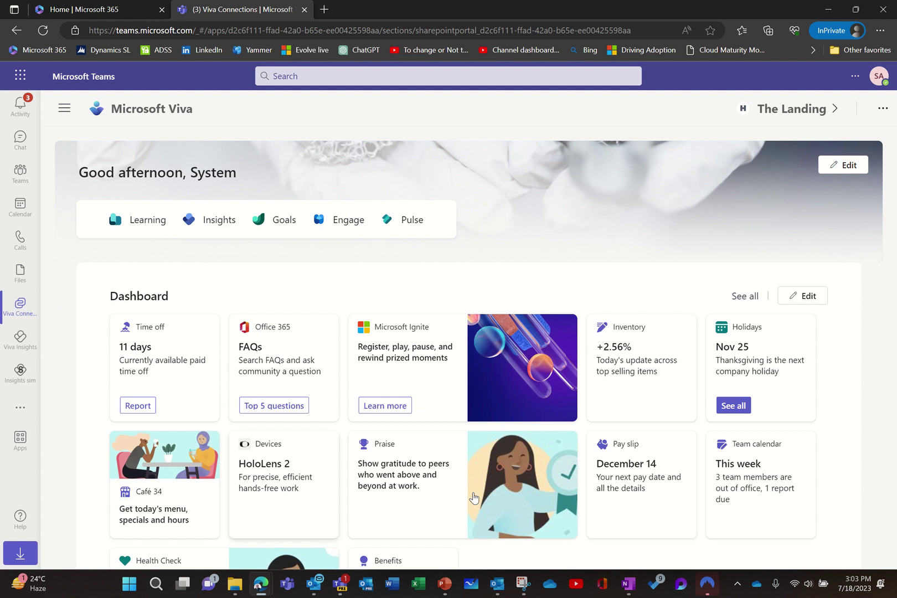
Step: Replace the Viva Connections home page banner image with the recent image "tofu"
{"action": "scroll", "coordinate": [541, 413], "scroll_direction": "down", "scroll_amount": 7}
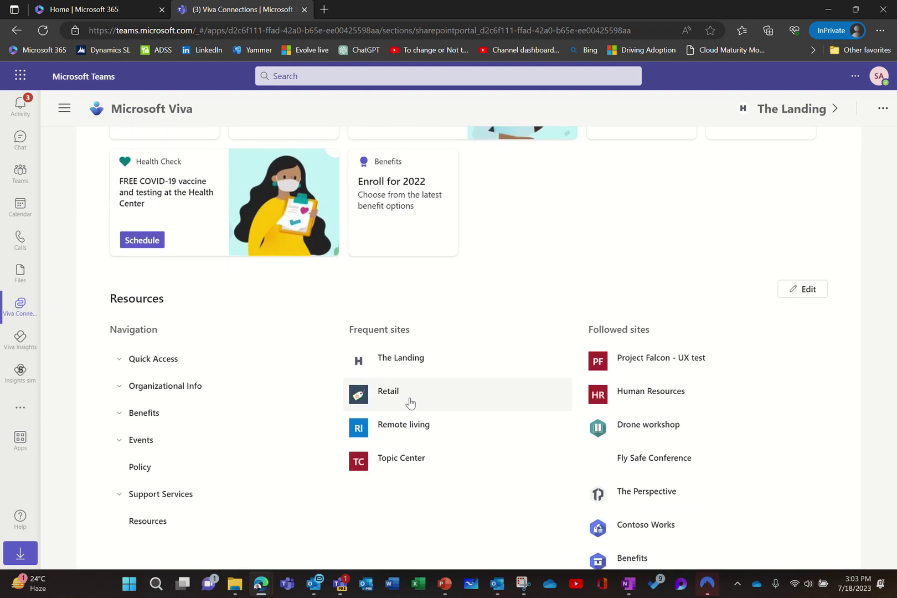
{"action": "scroll", "coordinate": [320, 381], "scroll_direction": "down", "scroll_amount": 7}
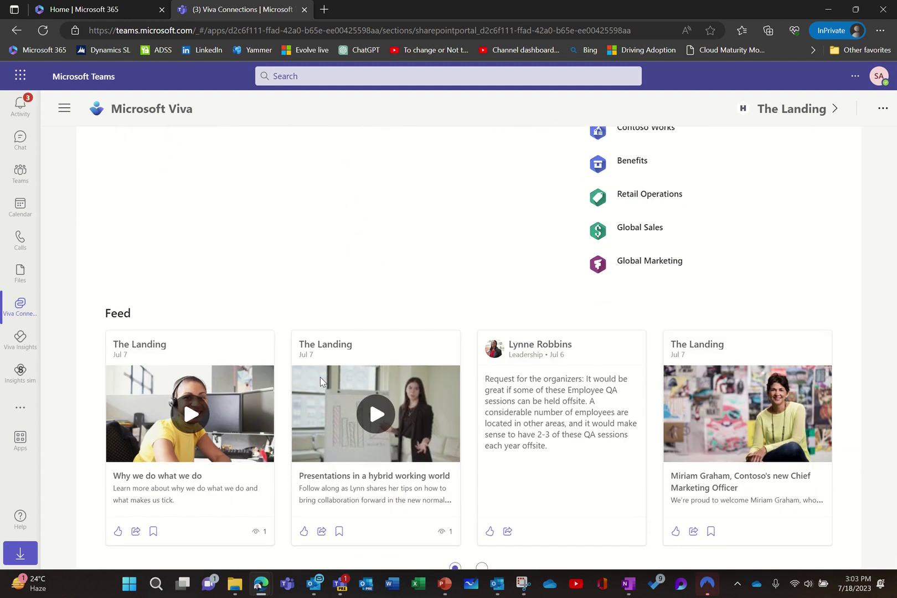
{"action": "scroll", "coordinate": [460, 402], "scroll_direction": "up", "scroll_amount": 15}
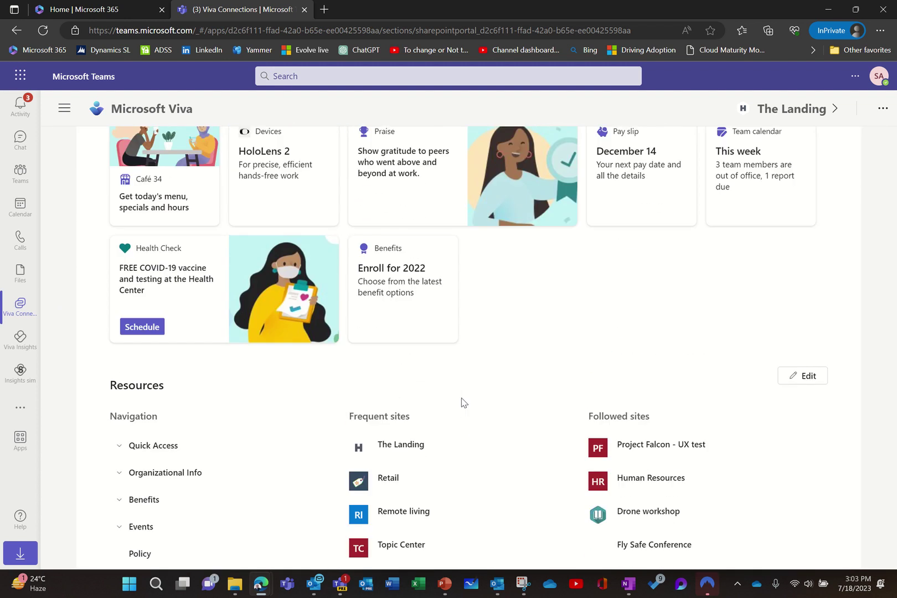
{"action": "scroll", "coordinate": [464, 403], "scroll_direction": "up", "scroll_amount": 1}
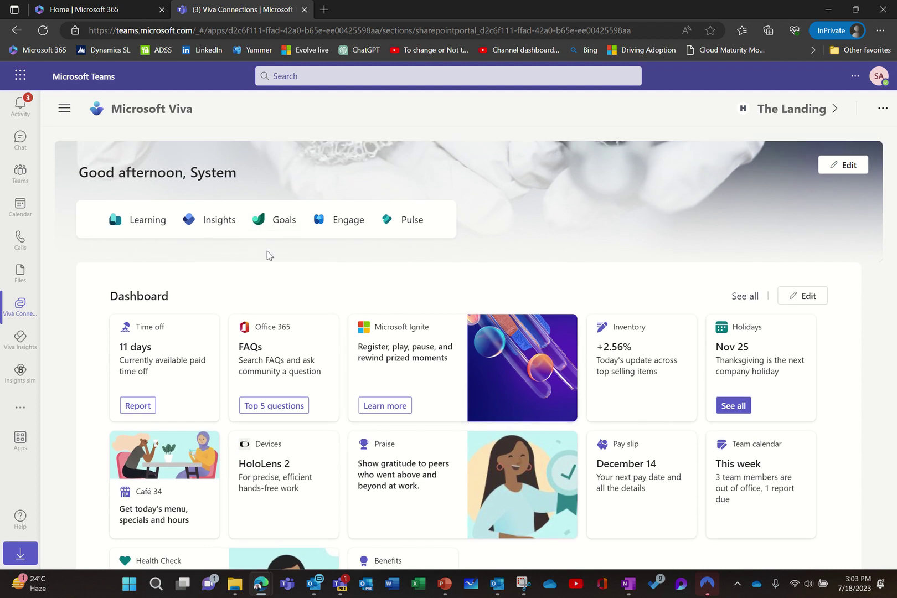
{"action": "left_click", "coordinate": [849, 166]}
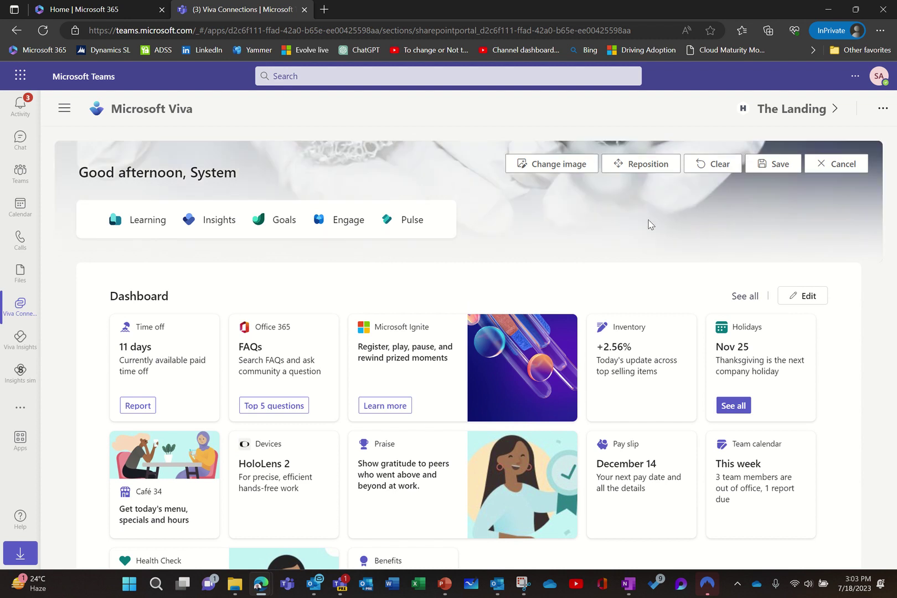
{"action": "left_click", "coordinate": [546, 164]}
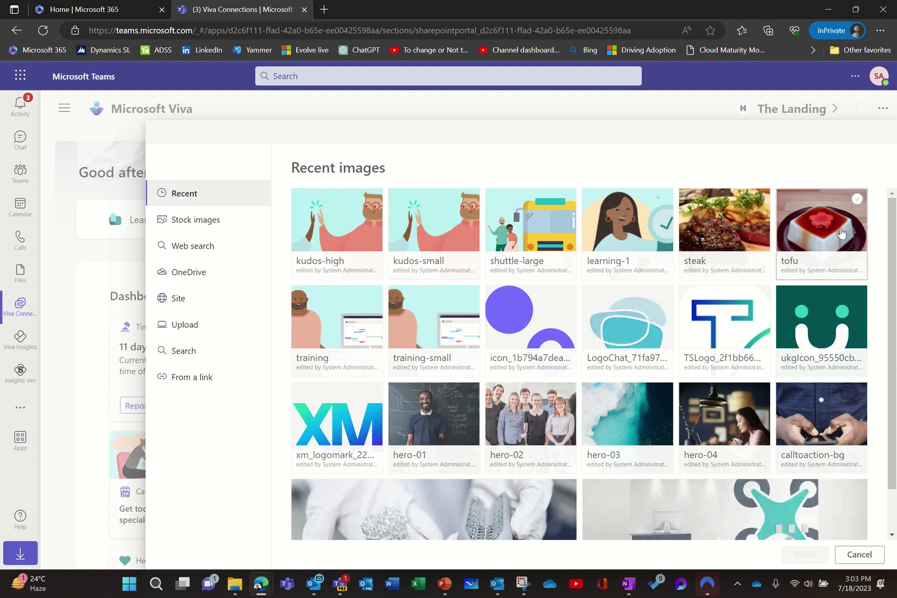
{"action": "left_click", "coordinate": [820, 227]}
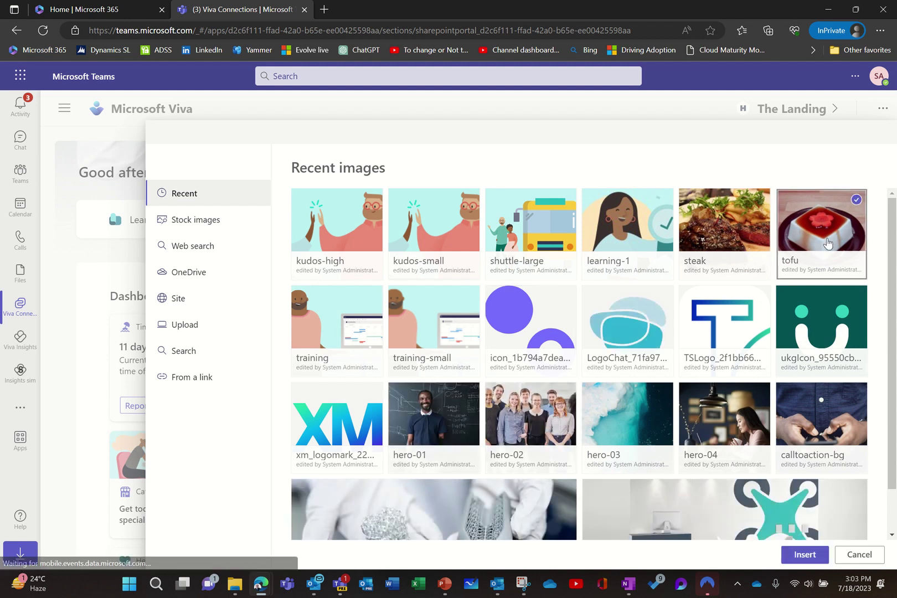
{"action": "left_click", "coordinate": [805, 554]}
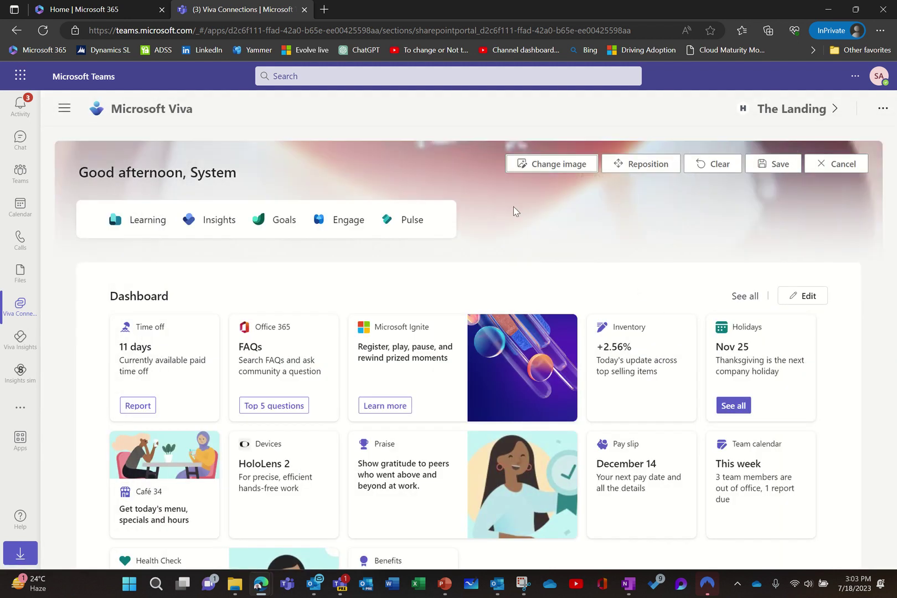
Step: Reposition the new image within the banner and save the banner changes
{"action": "left_click", "coordinate": [626, 168]}
{"action": "left_click_drag", "start_coordinate": [468, 202], "coordinate": [459, 177]}
{"action": "left_click", "coordinate": [721, 174]}
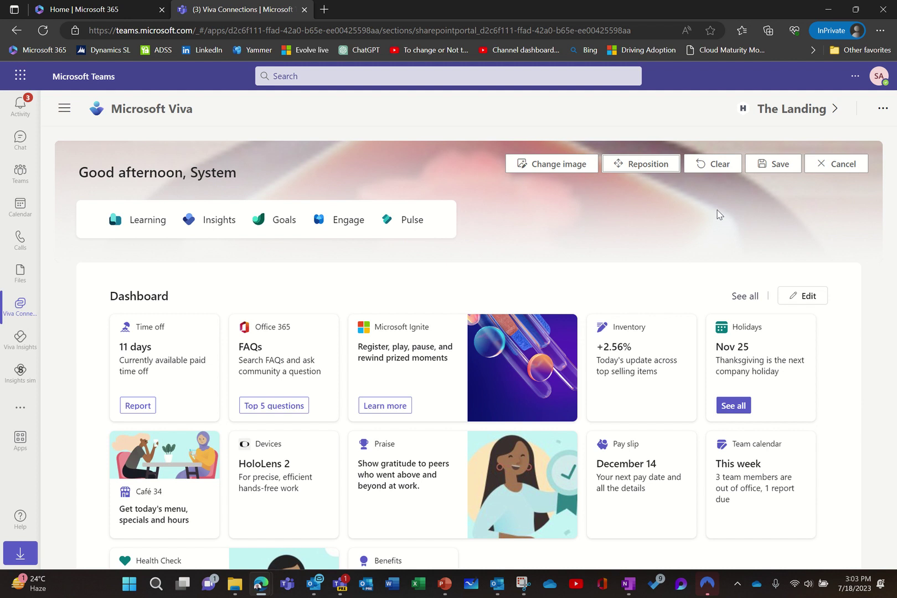
{"action": "left_click", "coordinate": [782, 165]}
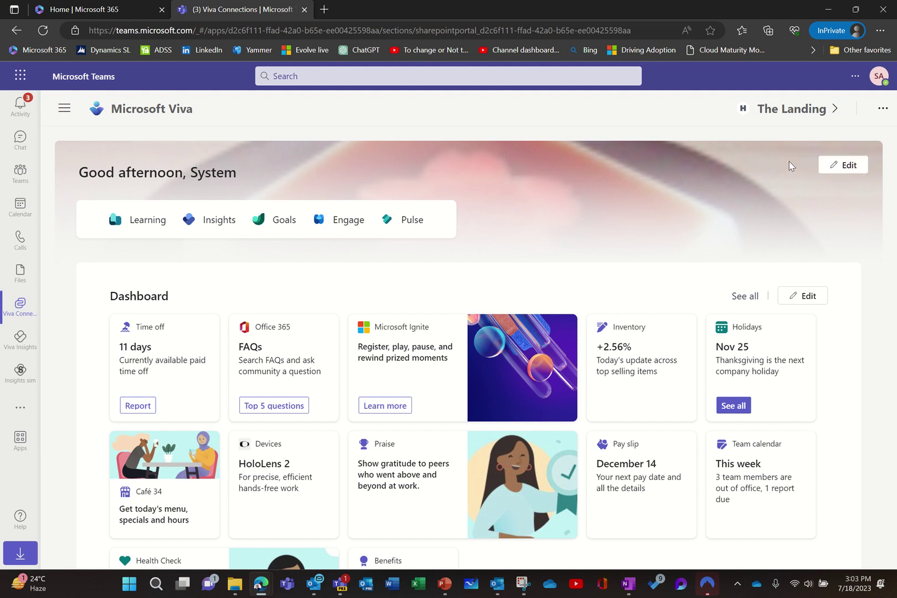
Step: Open the dashboard for editing, look through its cards and compare the mobile and desktop layouts
{"action": "left_click", "coordinate": [845, 165]}
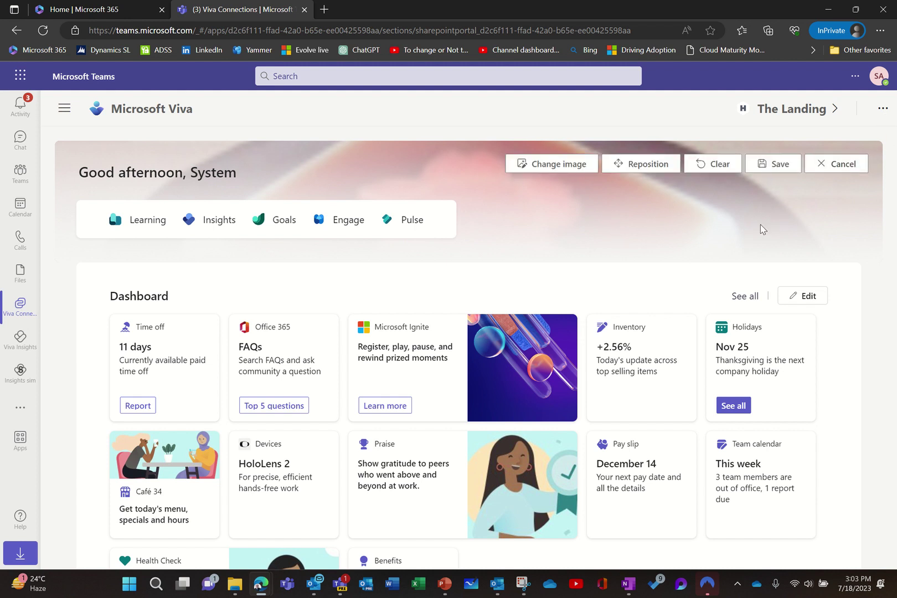
{"action": "left_click", "coordinate": [783, 304]}
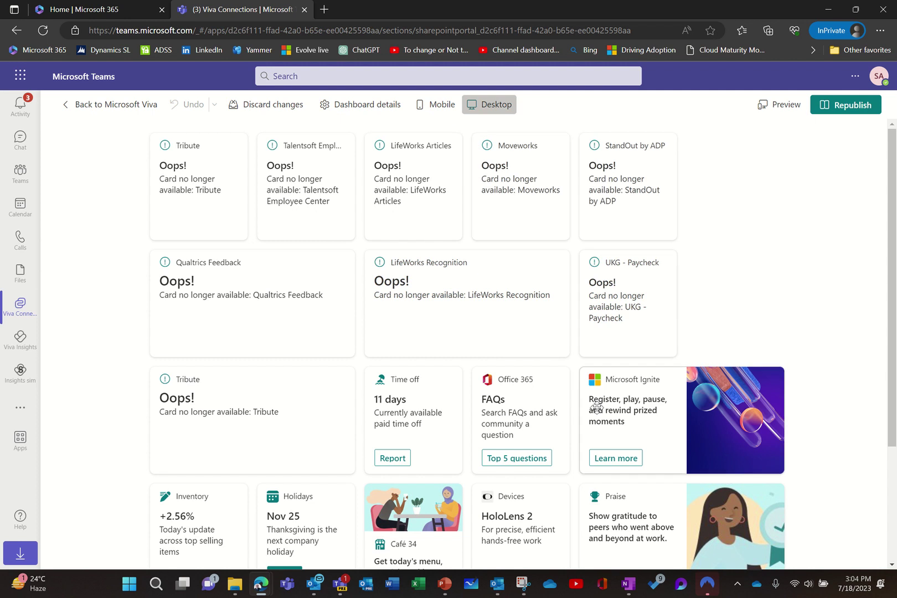
{"action": "scroll", "coordinate": [570, 424], "scroll_direction": "down", "scroll_amount": 3}
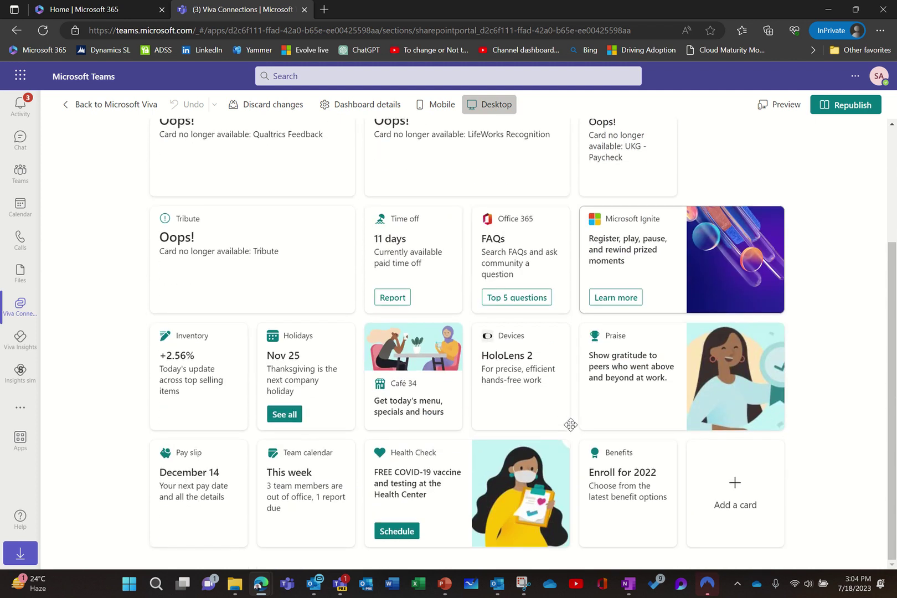
{"action": "scroll", "coordinate": [567, 420], "scroll_direction": "up", "scroll_amount": 3}
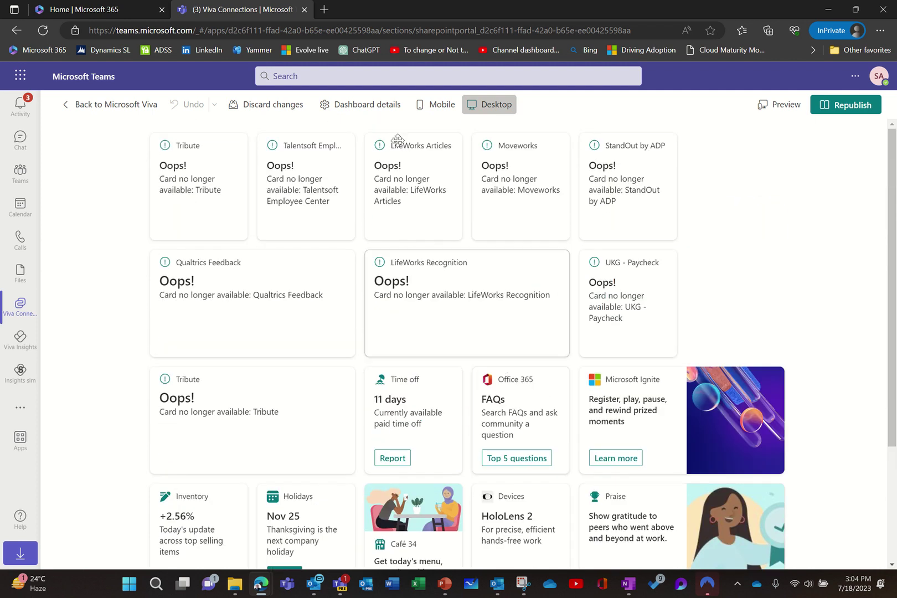
{"action": "left_click", "coordinate": [432, 107]}
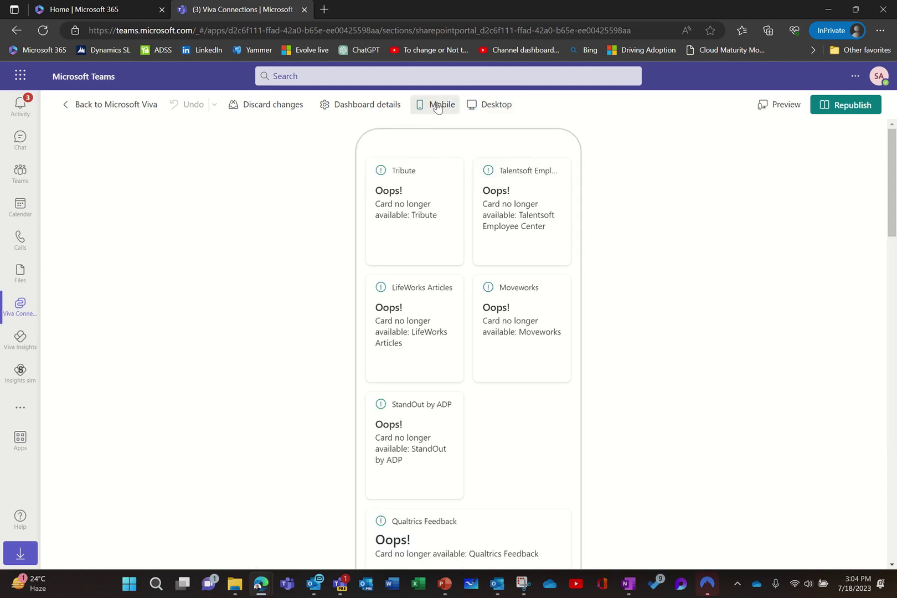
{"action": "left_click", "coordinate": [485, 108]}
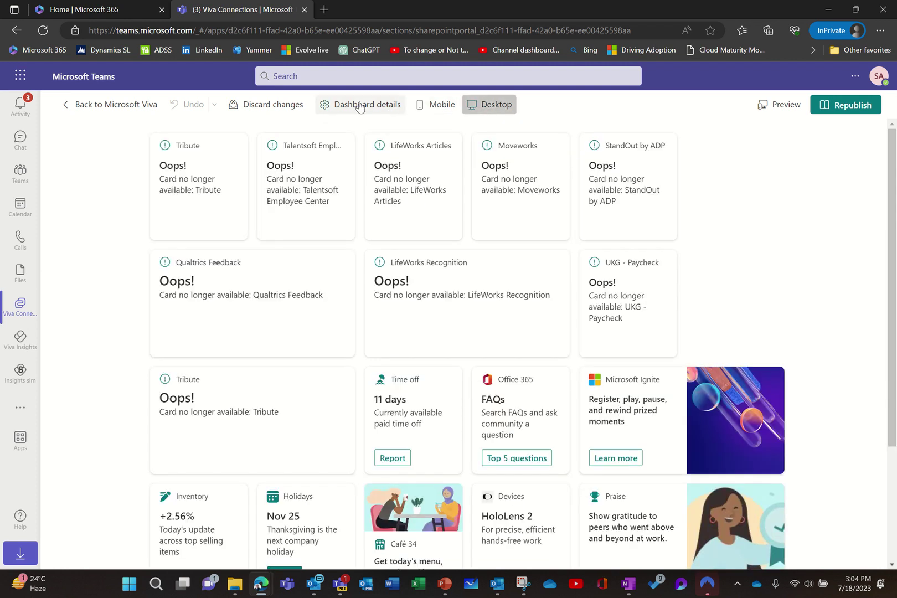
Step: Review the dashboard details, including thumbnail, description and card rearrangement settings, and return to the Microsoft Viva home page
{"action": "left_click", "coordinate": [360, 105]}
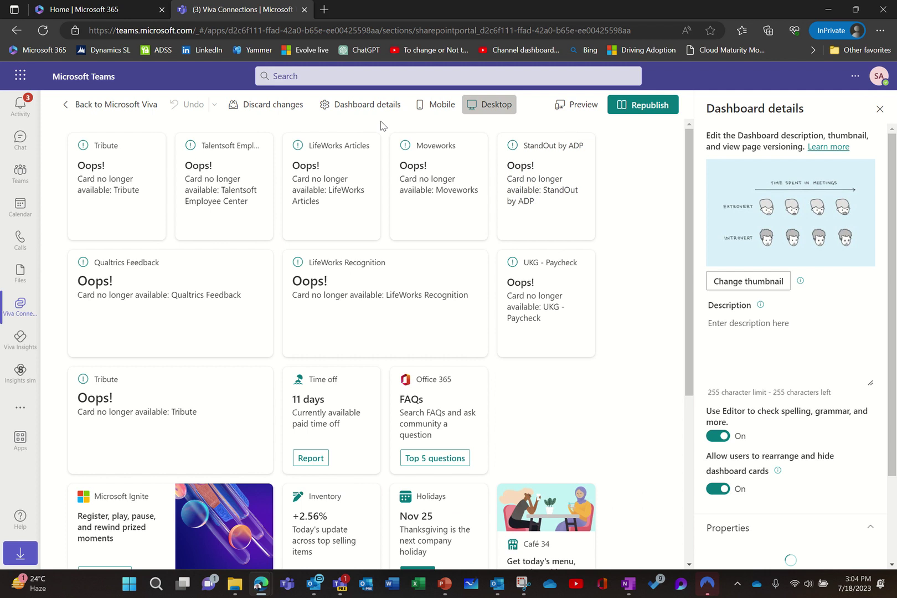
{"action": "scroll", "coordinate": [778, 423], "scroll_direction": "down", "scroll_amount": 3}
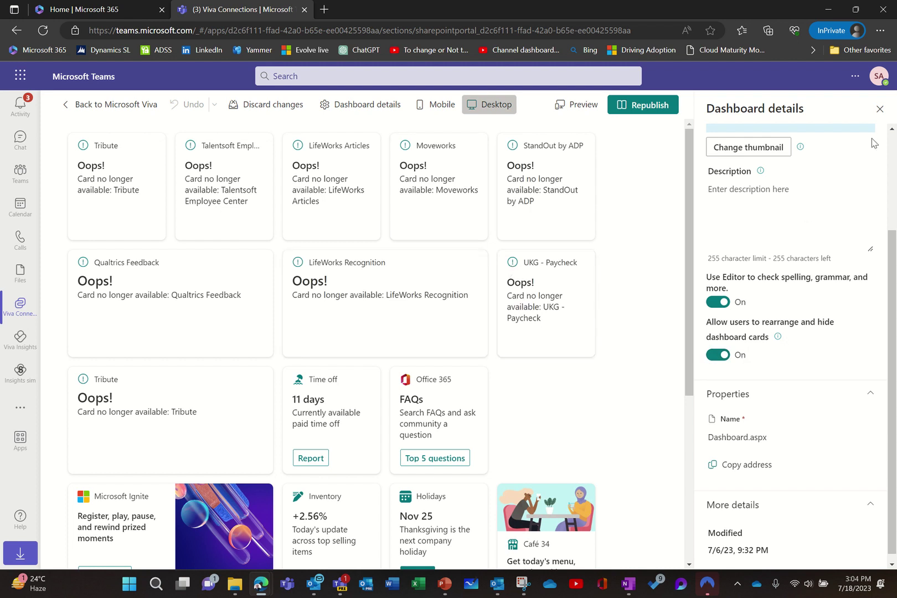
{"action": "left_click", "coordinate": [881, 110]}
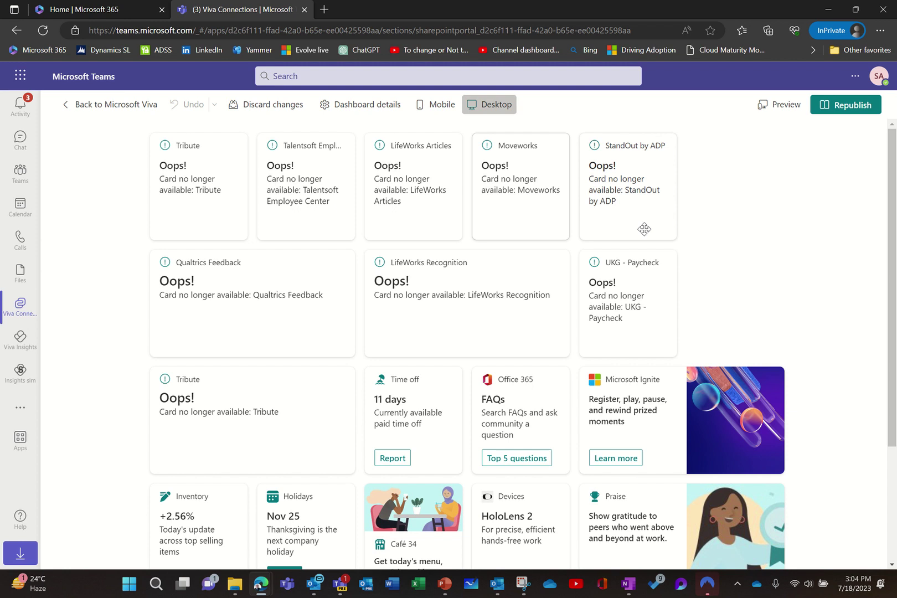
{"action": "scroll", "coordinate": [711, 244], "scroll_direction": "down", "scroll_amount": 3}
{"action": "scroll", "coordinate": [719, 247], "scroll_direction": "up", "scroll_amount": 5}
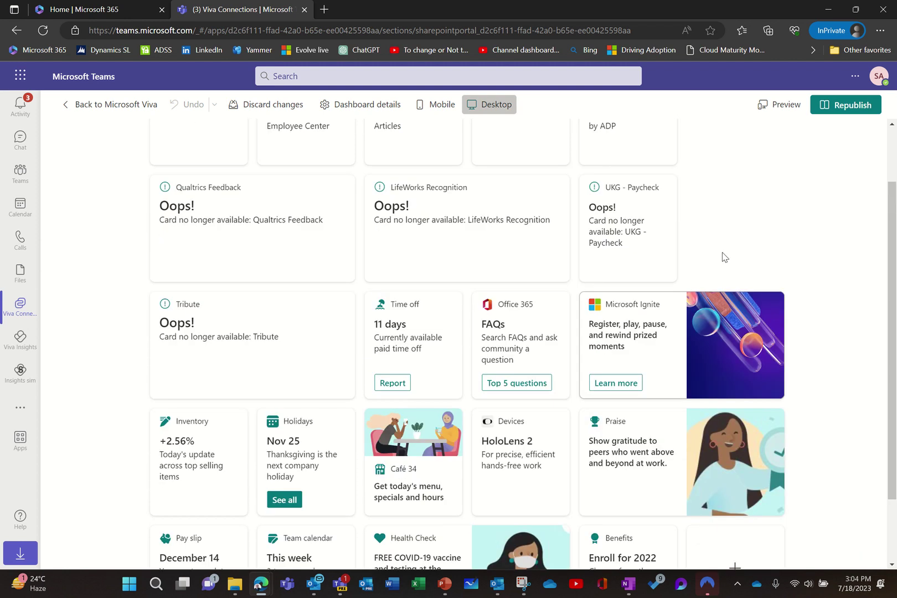
{"action": "left_click", "coordinate": [111, 109]}
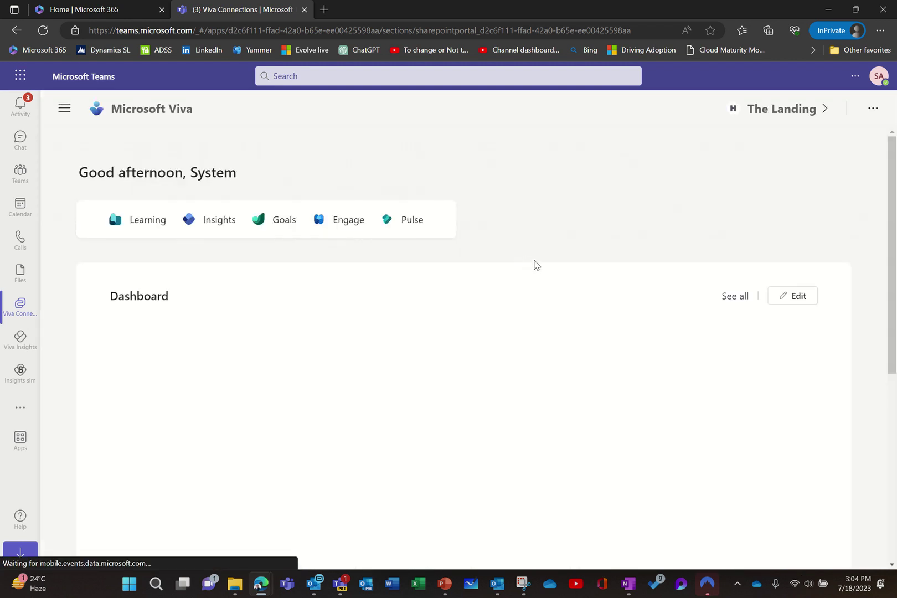
Step: Open the Resources section for editing and move the Benefits group above Organizational Info in the navigation
{"action": "scroll", "coordinate": [810, 320], "scroll_direction": "down", "scroll_amount": 3}
{"action": "scroll", "coordinate": [807, 318], "scroll_direction": "down", "scroll_amount": 4}
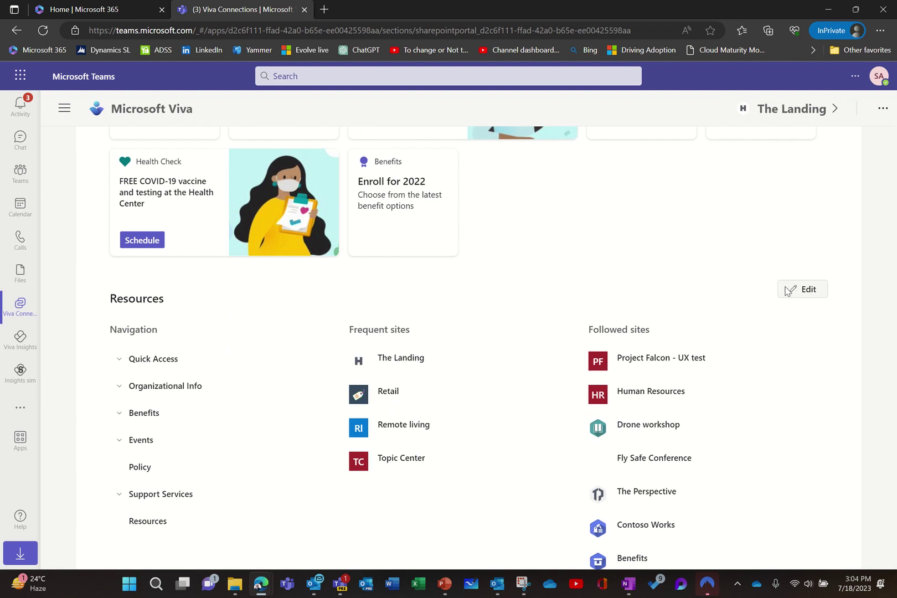
{"action": "left_click", "coordinate": [803, 289]}
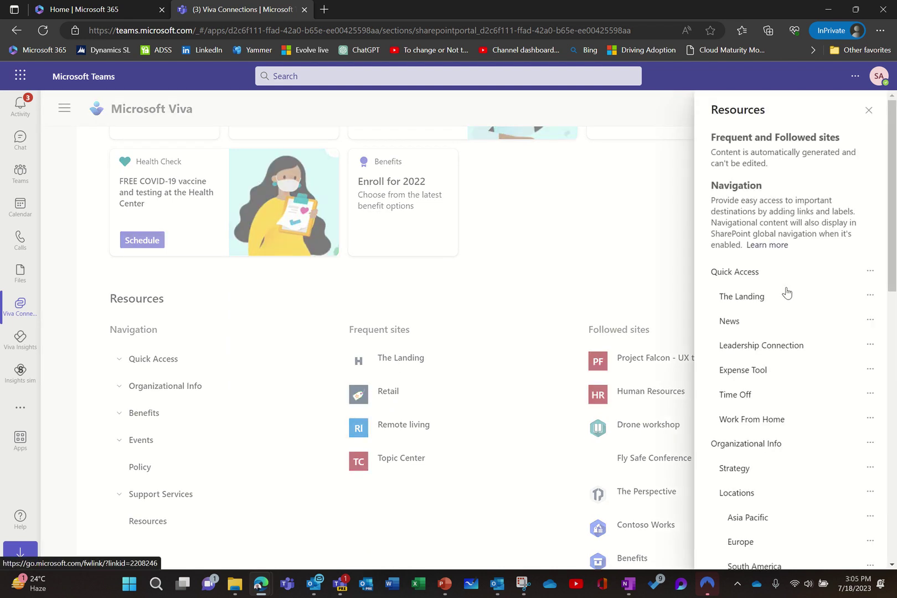
{"action": "mouse_move", "coordinate": [781, 327]}
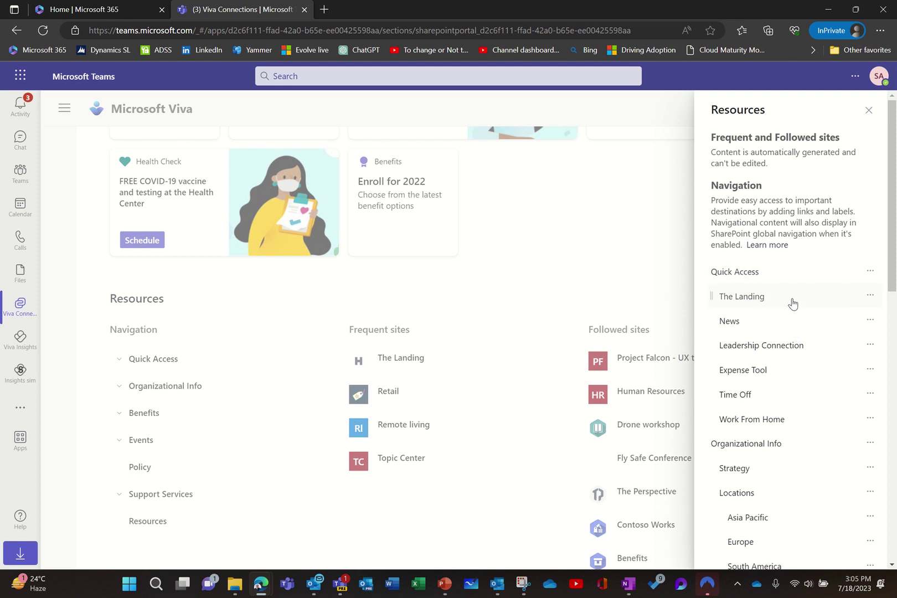
{"action": "scroll", "coordinate": [789, 310], "scroll_direction": "down", "scroll_amount": 6}
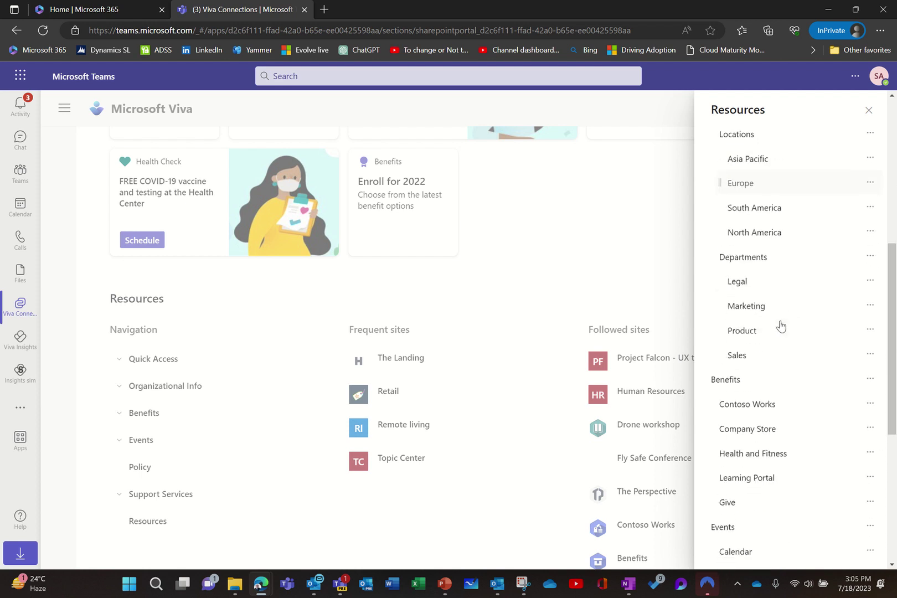
{"action": "scroll", "coordinate": [781, 326], "scroll_direction": "up", "scroll_amount": 1}
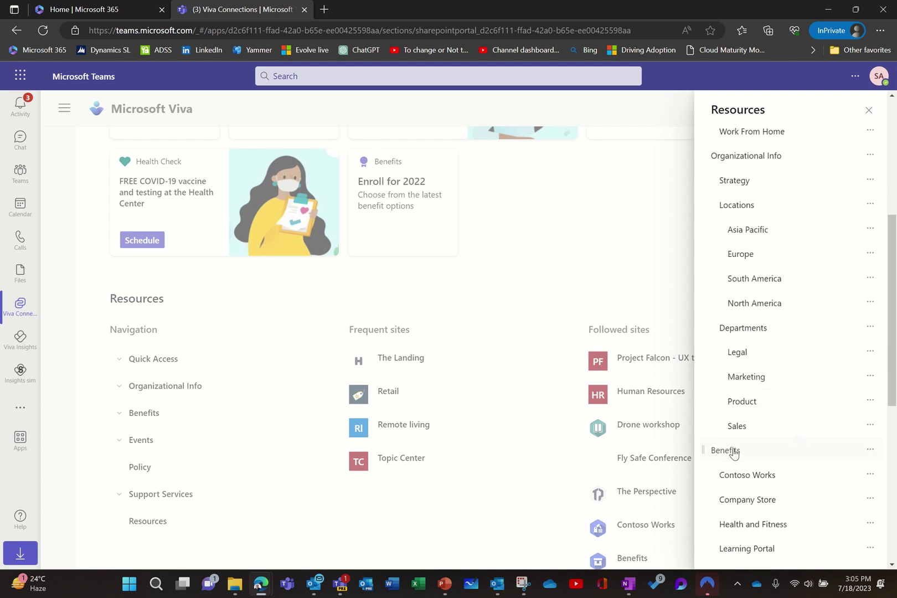
{"action": "left_click_drag", "start_coordinate": [733, 453], "coordinate": [723, 150]}
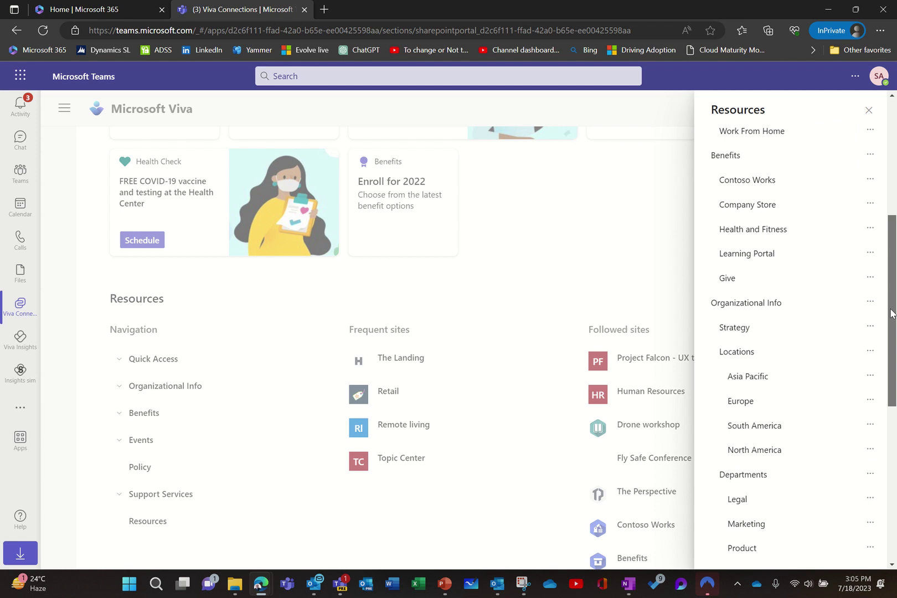
Step: Turn on audience targeting for the navigation and save the Resources changes
{"action": "left_click_drag", "start_coordinate": [891, 310], "coordinate": [871, 494]}
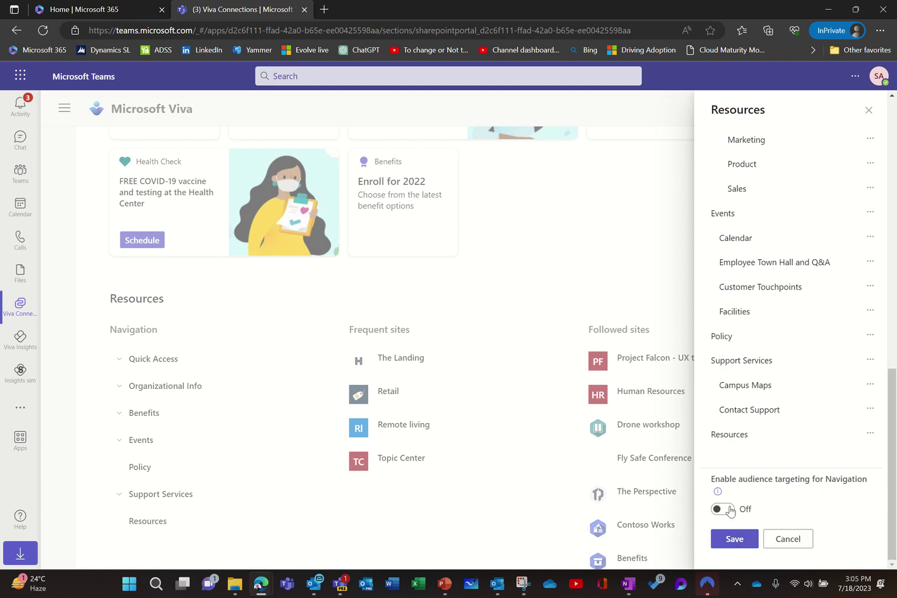
{"action": "left_click", "coordinate": [730, 510]}
{"action": "left_click", "coordinate": [747, 540]}
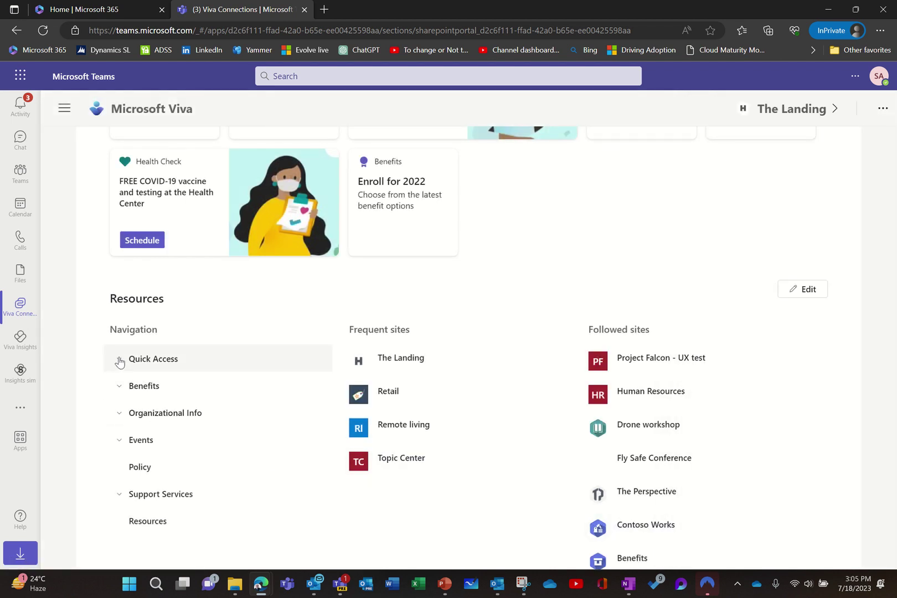
Step: Expand Quick Access in the navigation, and reopen the Resources editor to view the link options for Leadership Connection and The Landing
{"action": "left_click", "coordinate": [120, 360]}
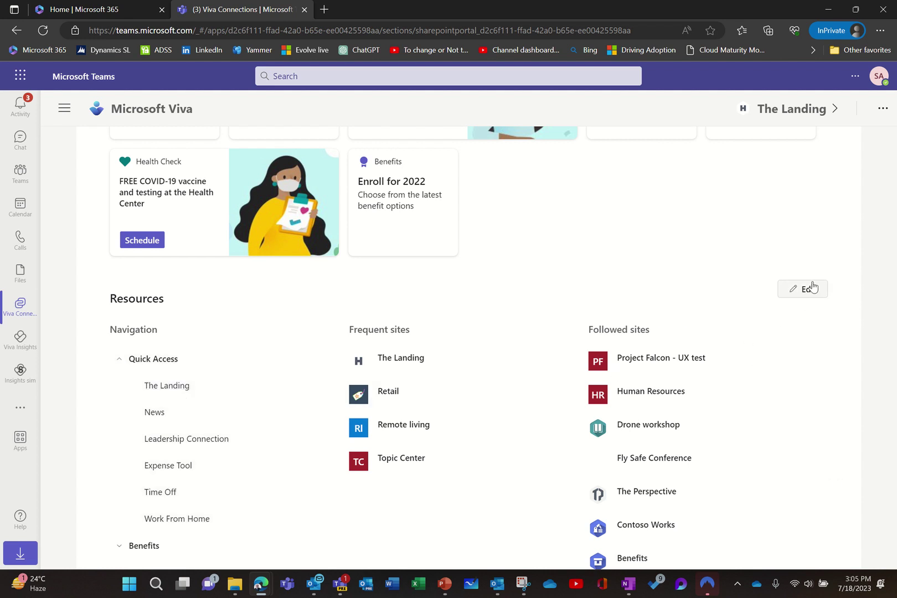
{"action": "scroll", "coordinate": [448, 380], "scroll_direction": "up", "scroll_amount": 3}
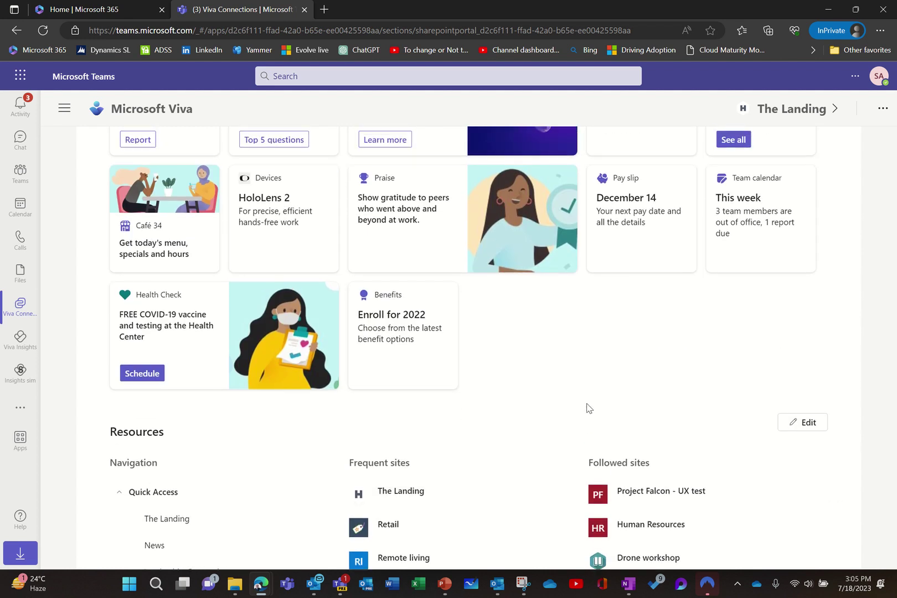
{"action": "scroll", "coordinate": [585, 410], "scroll_direction": "up", "scroll_amount": 1}
{"action": "scroll", "coordinate": [586, 409], "scroll_direction": "down", "scroll_amount": 2}
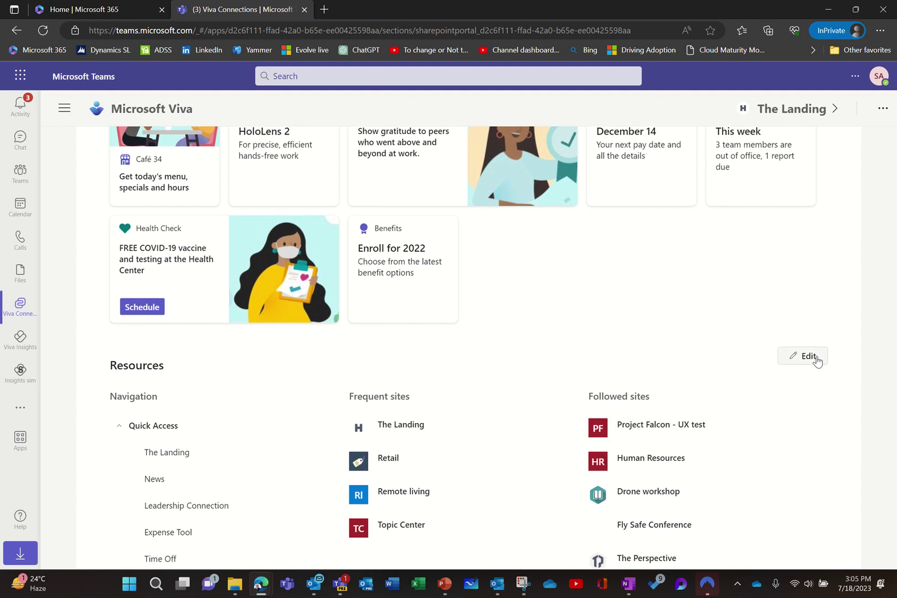
{"action": "left_click", "coordinate": [811, 357]}
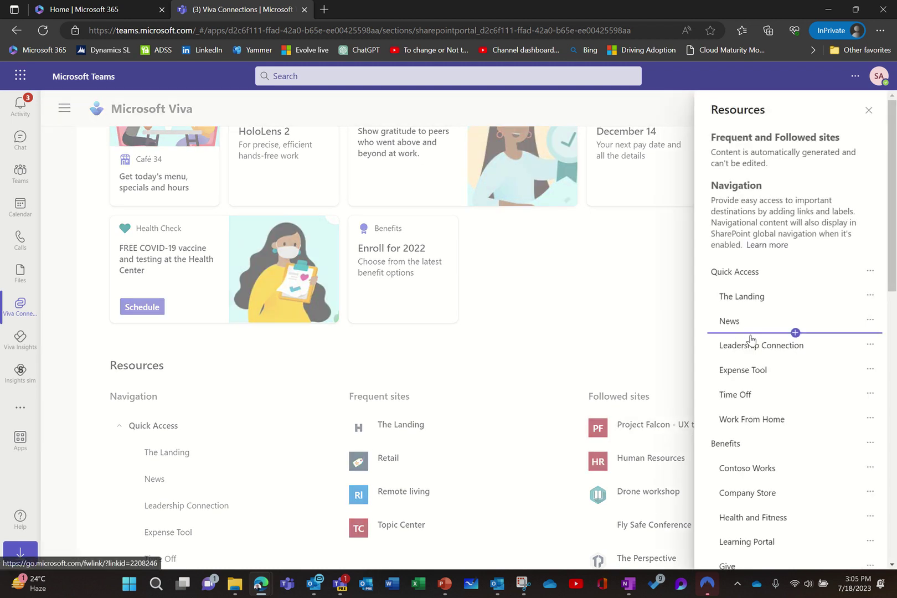
{"action": "left_click", "coordinate": [870, 345]}
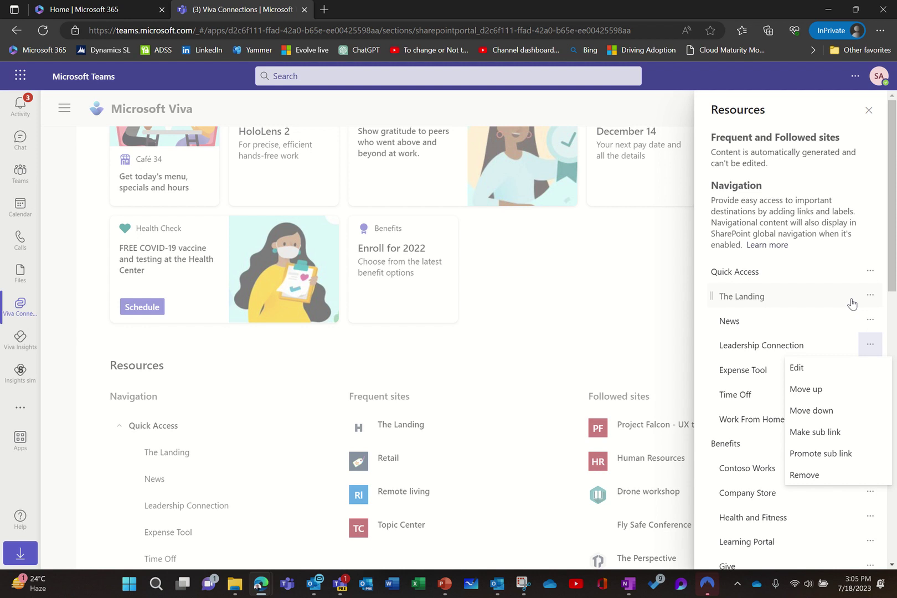
{"action": "left_click", "coordinate": [869, 297]}
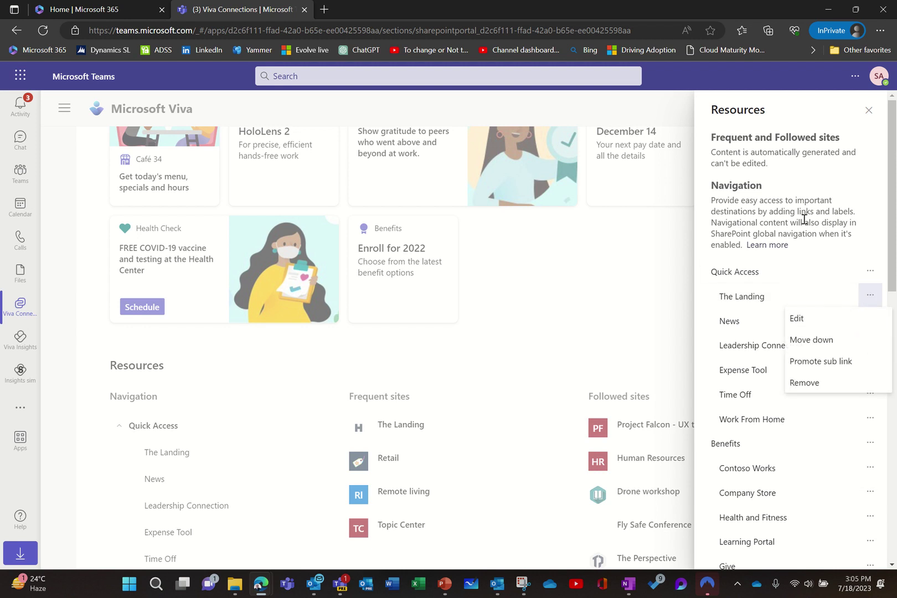
Step: Close the Resources editor without changes and review the Navigation, Frequent sites, Followed sites and Feed areas of the home page
{"action": "left_click", "coordinate": [628, 338]}
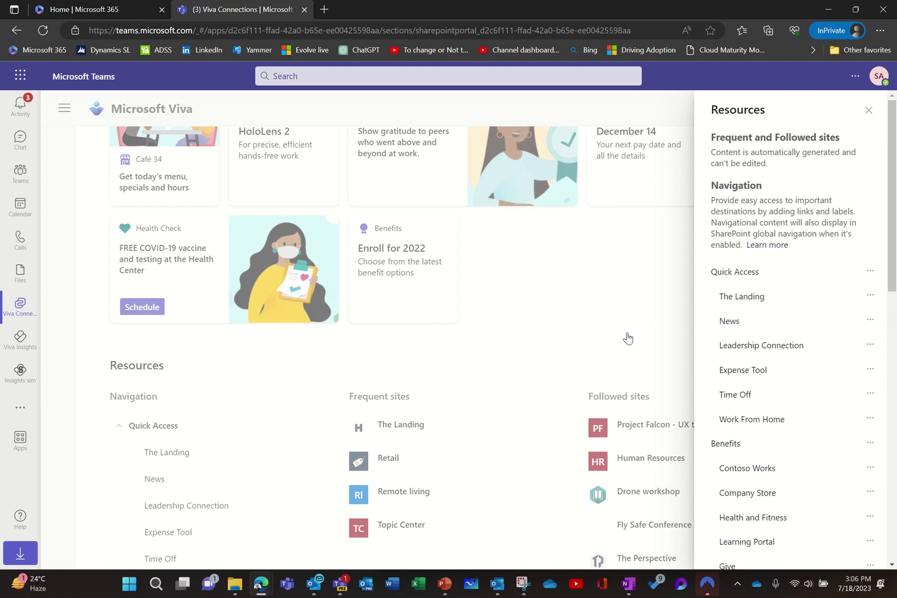
{"action": "left_click", "coordinate": [870, 110]}
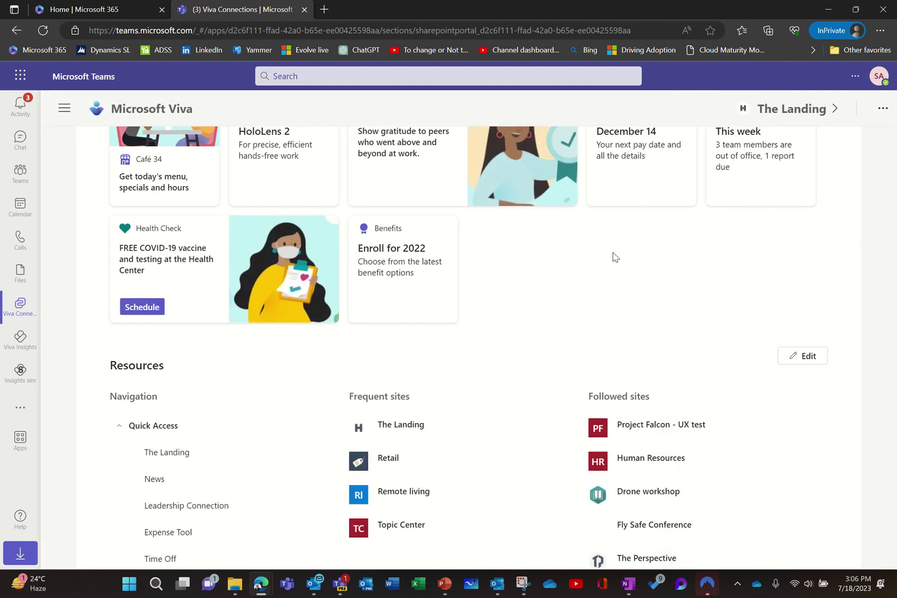
{"action": "scroll", "coordinate": [610, 290], "scroll_direction": "down", "scroll_amount": 8}
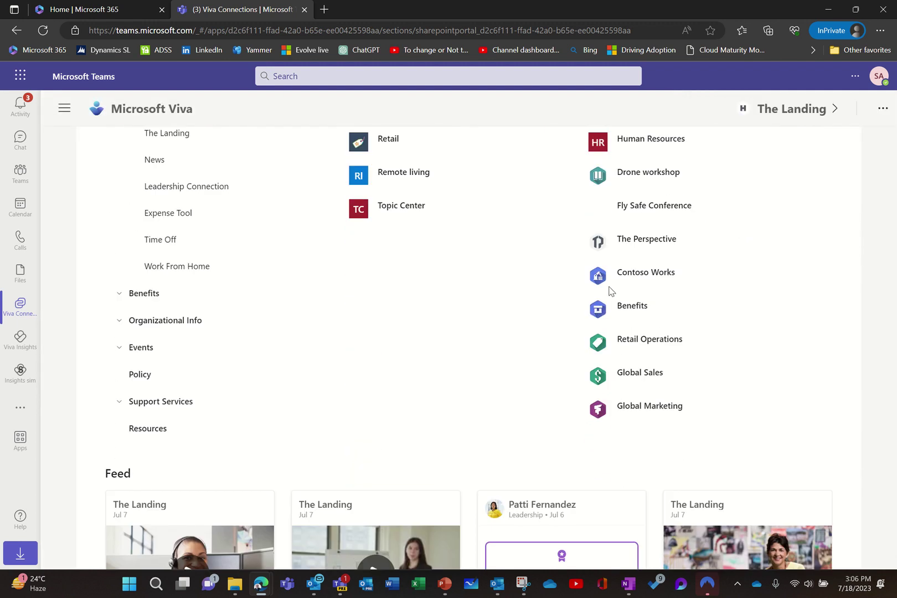
{"action": "scroll", "coordinate": [604, 291], "scroll_direction": "down", "scroll_amount": 1}
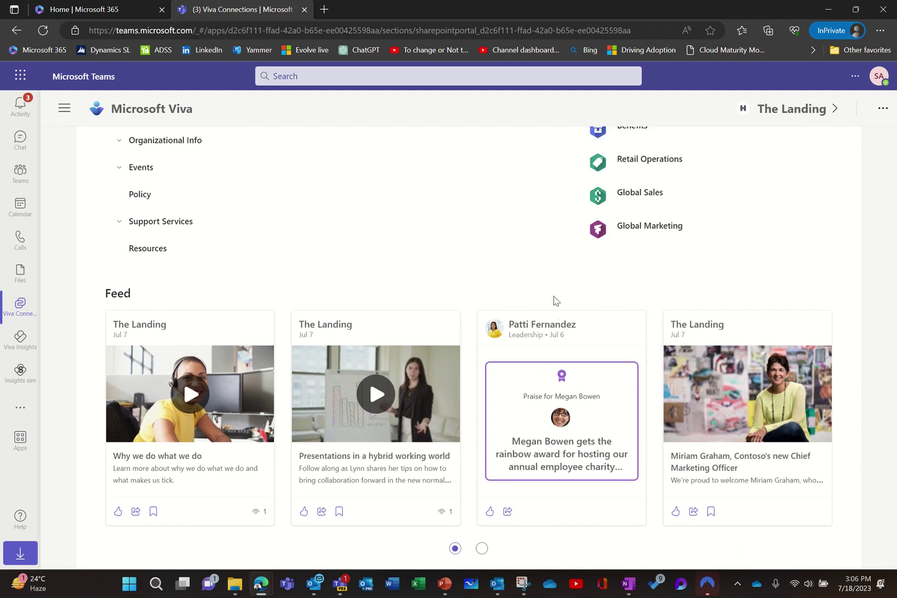
{"action": "scroll", "coordinate": [260, 252], "scroll_direction": "up", "scroll_amount": 5}
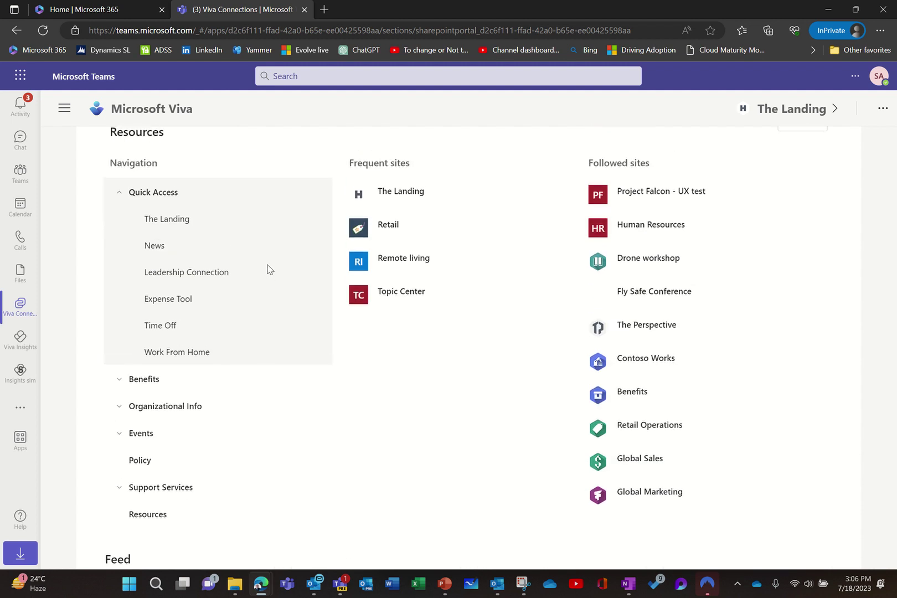
{"action": "scroll", "coordinate": [268, 270], "scroll_direction": "up", "scroll_amount": 3}
{"action": "scroll", "coordinate": [266, 269], "scroll_direction": "down", "scroll_amount": 8}
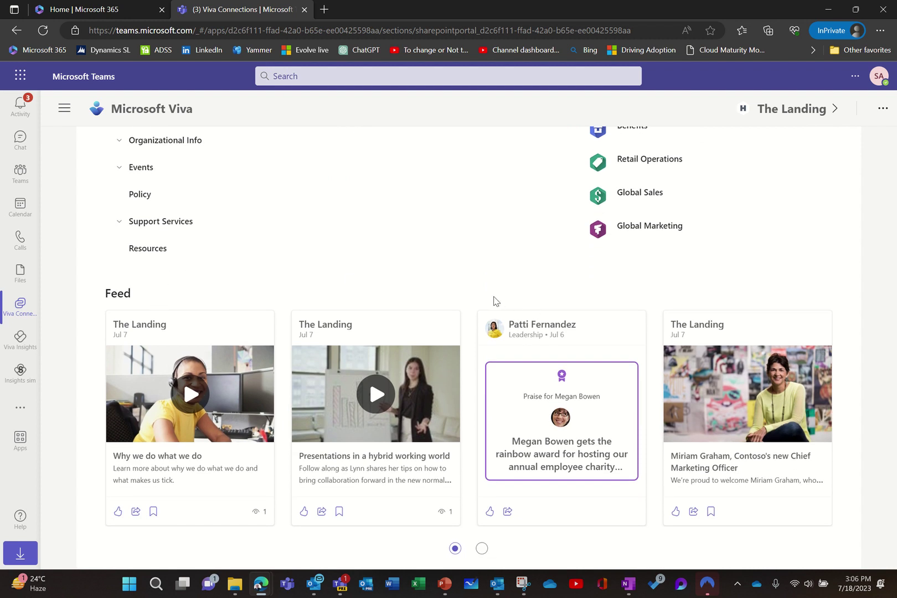
Step: Browse through the successive pages of posts in the Feed up to its last page
{"action": "left_click", "coordinate": [482, 548]}
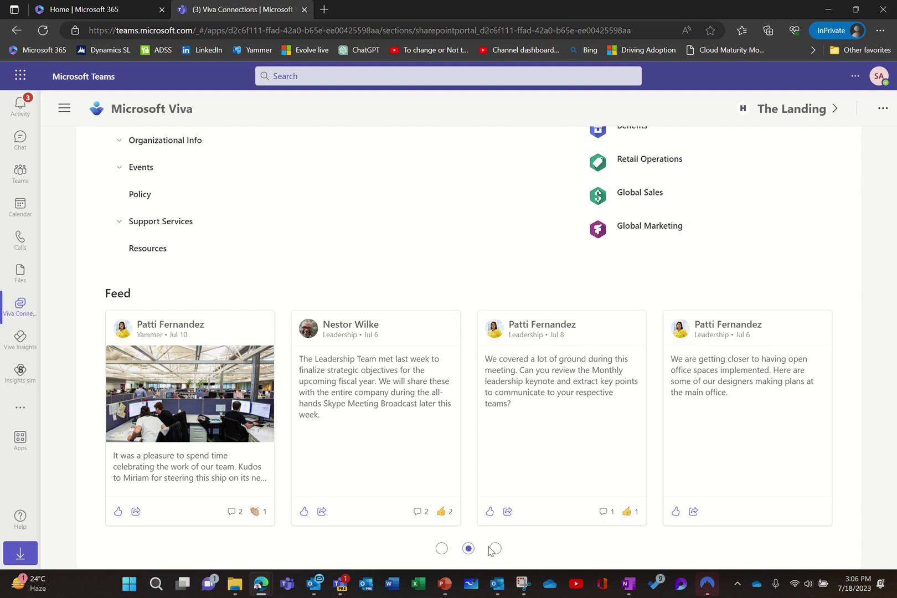
{"action": "left_click", "coordinate": [495, 548]}
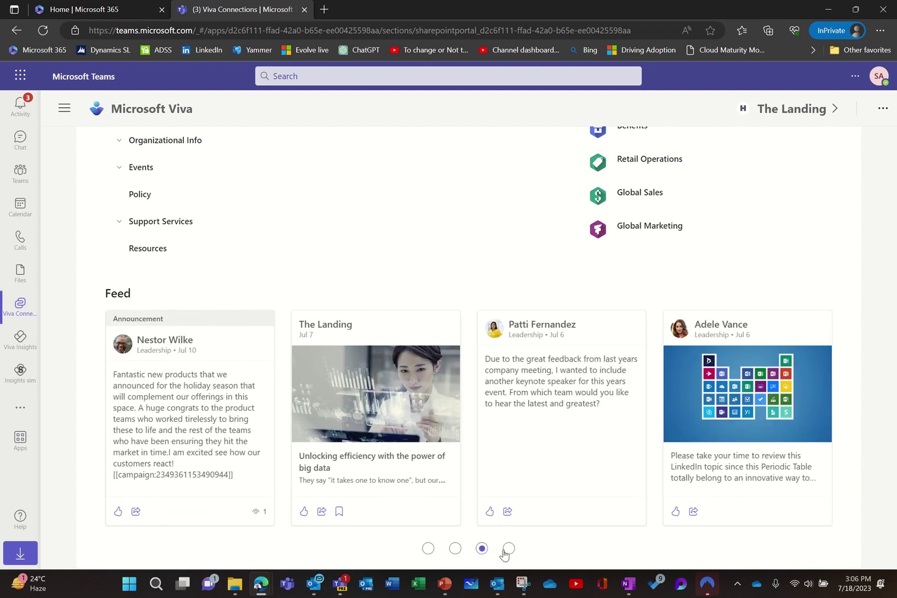
{"action": "left_click", "coordinate": [522, 549]}
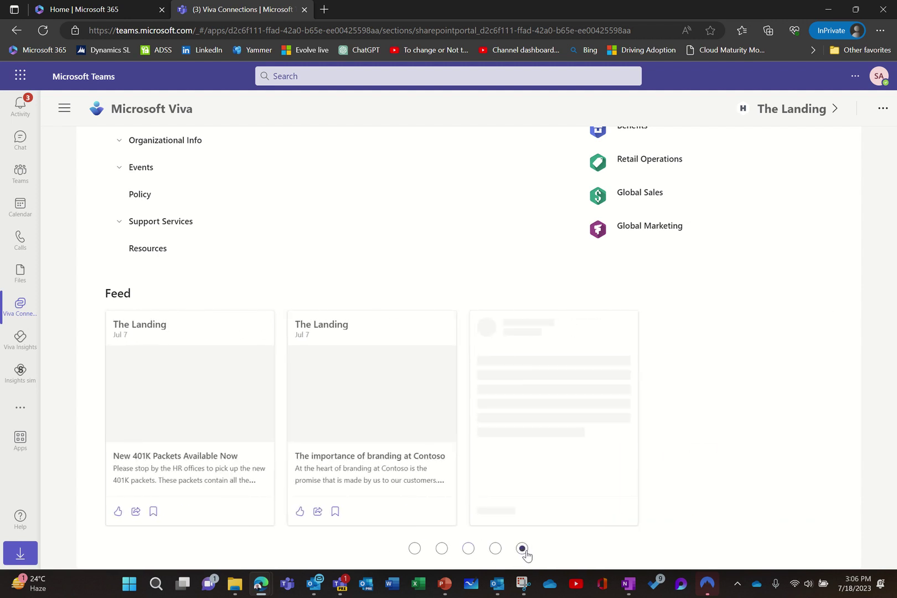
Step: Open the list of other experiences from the home page header and switch to The Landing experience
{"action": "scroll", "coordinate": [729, 234], "scroll_direction": "up", "scroll_amount": 15}
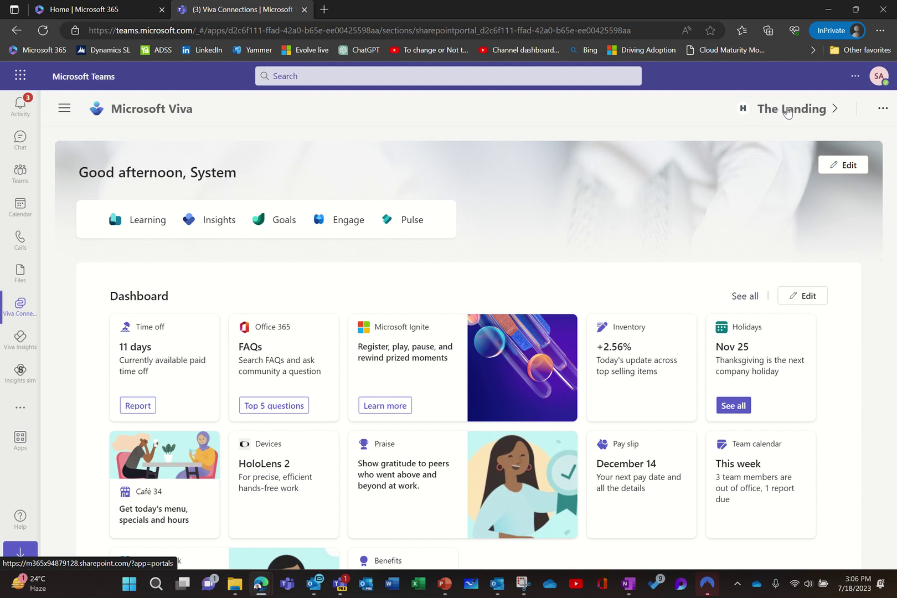
{"action": "left_click", "coordinate": [883, 109]}
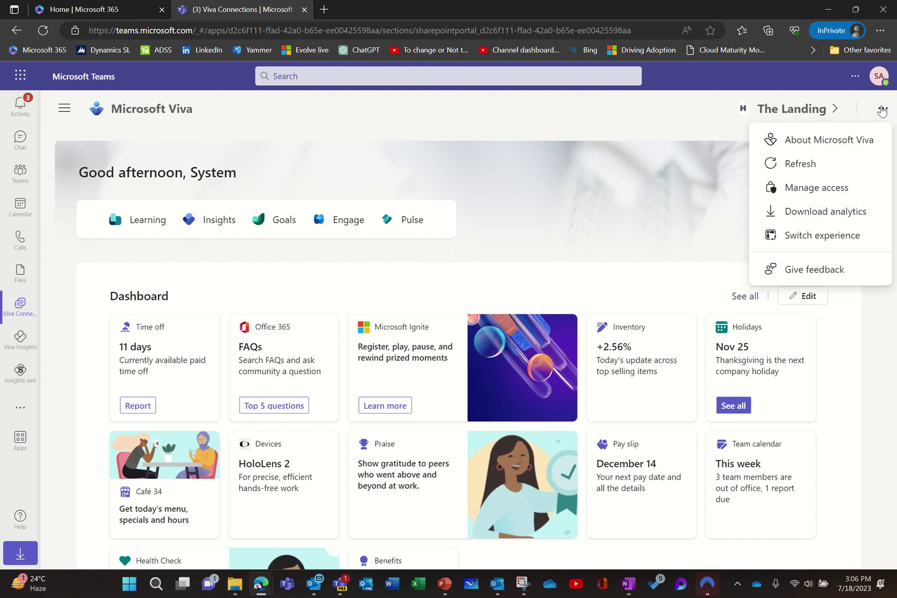
{"action": "left_click", "coordinate": [810, 236]}
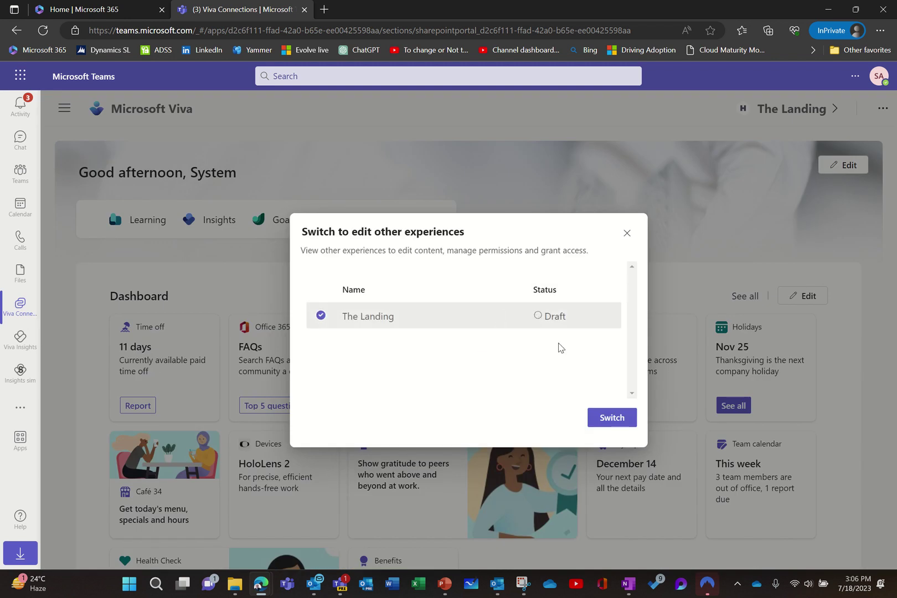
{"action": "left_click", "coordinate": [624, 425]}
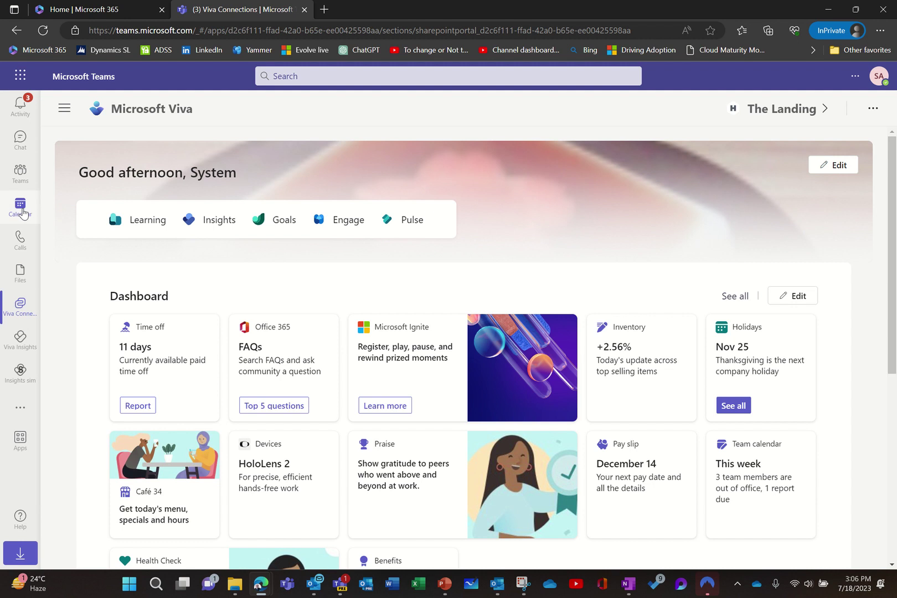
Step: Visit the Teams section, return to Viva Connections, and switch to The Landing experience again
{"action": "left_click", "coordinate": [19, 171]}
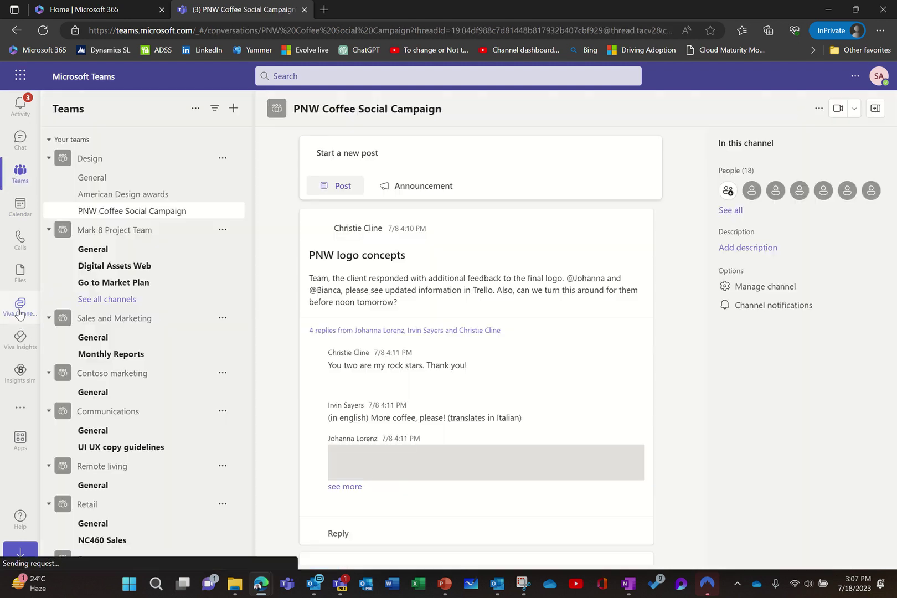
{"action": "left_click", "coordinate": [19, 306]}
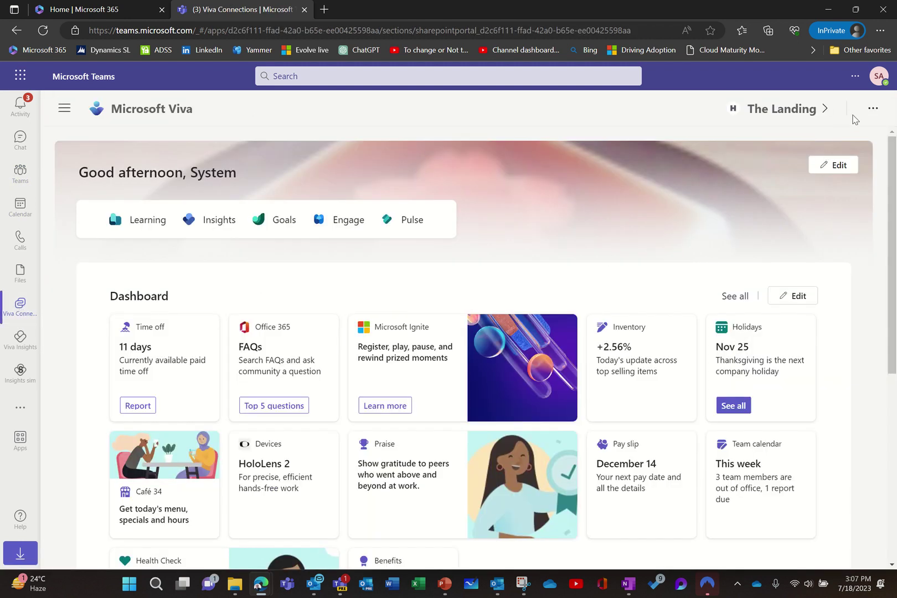
{"action": "left_click", "coordinate": [873, 110]}
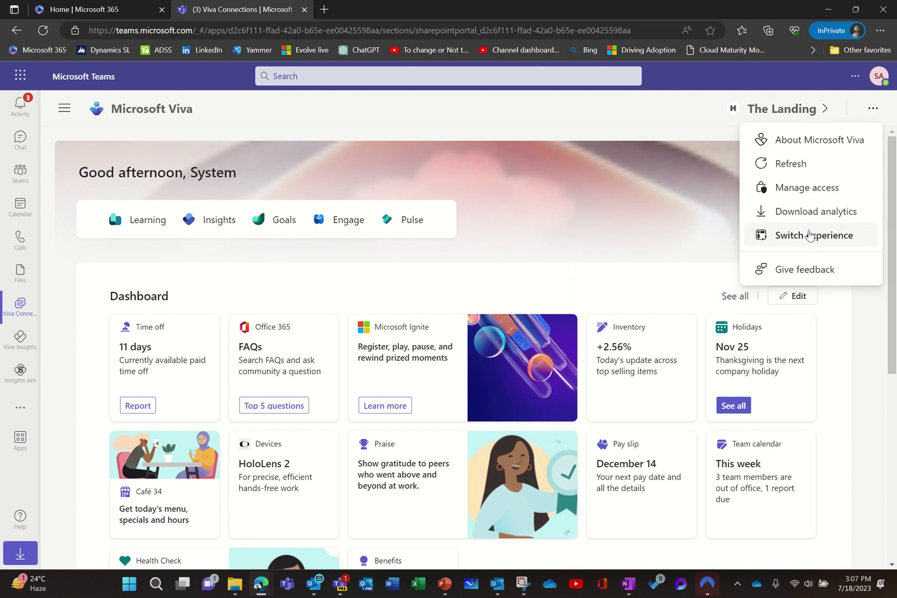
{"action": "left_click", "coordinate": [776, 236]}
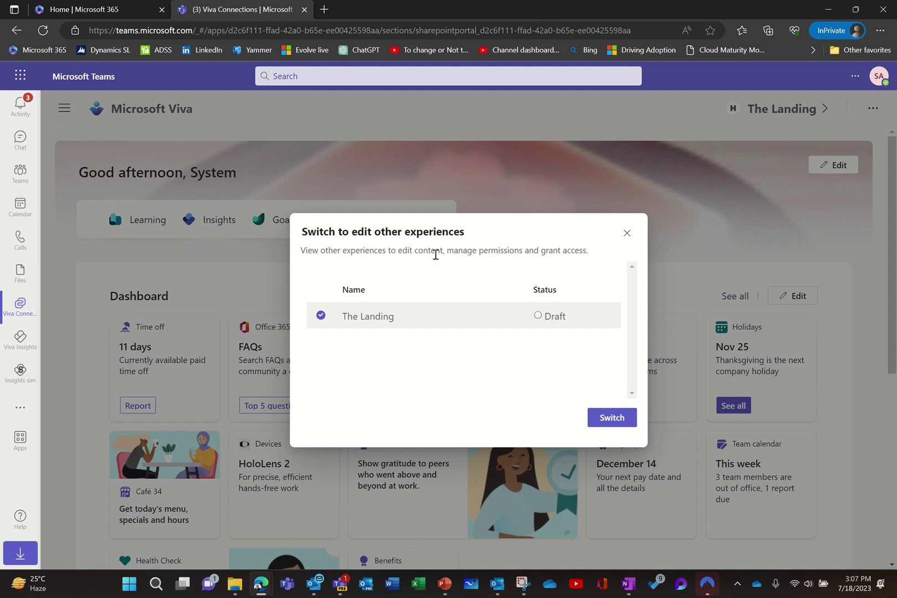
{"action": "left_click", "coordinate": [605, 420]}
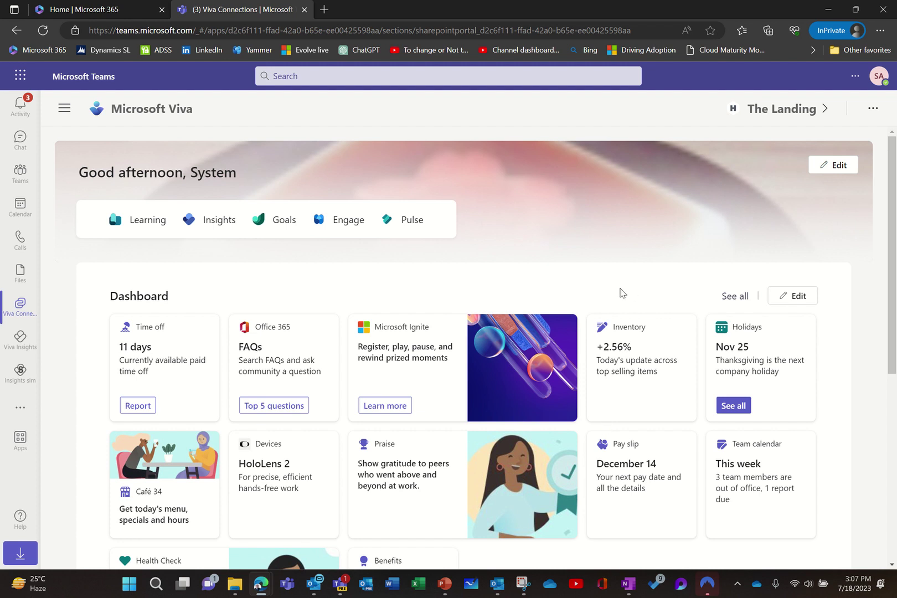
Step: Open The Landing site and examine its hero area, company feed, news, events, culture section and dashboard cards
{"action": "left_click", "coordinate": [793, 113]}
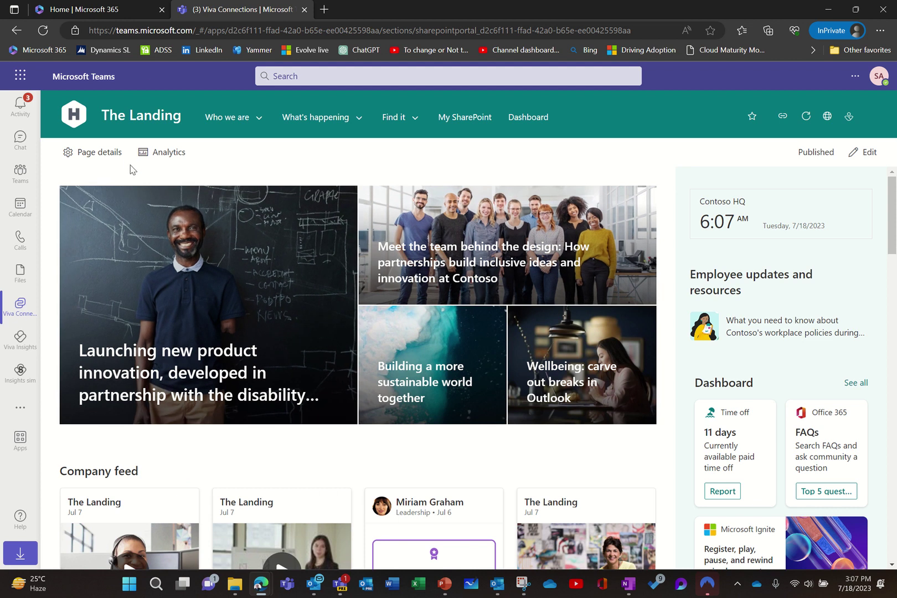
{"action": "scroll", "coordinate": [398, 343], "scroll_direction": "down", "scroll_amount": 3}
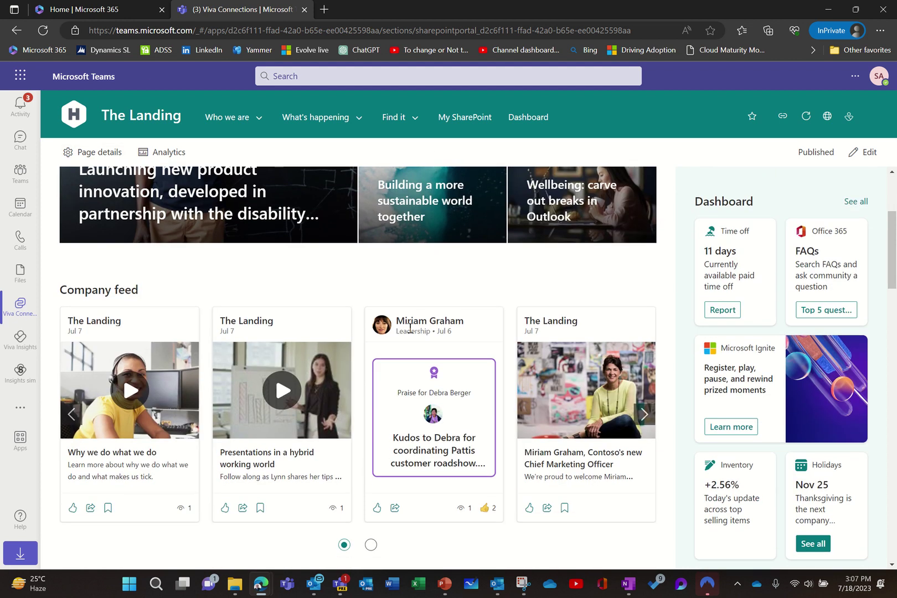
{"action": "scroll", "coordinate": [427, 331], "scroll_direction": "up", "scroll_amount": 2}
{"action": "scroll", "coordinate": [825, 326], "scroll_direction": "down", "scroll_amount": 5}
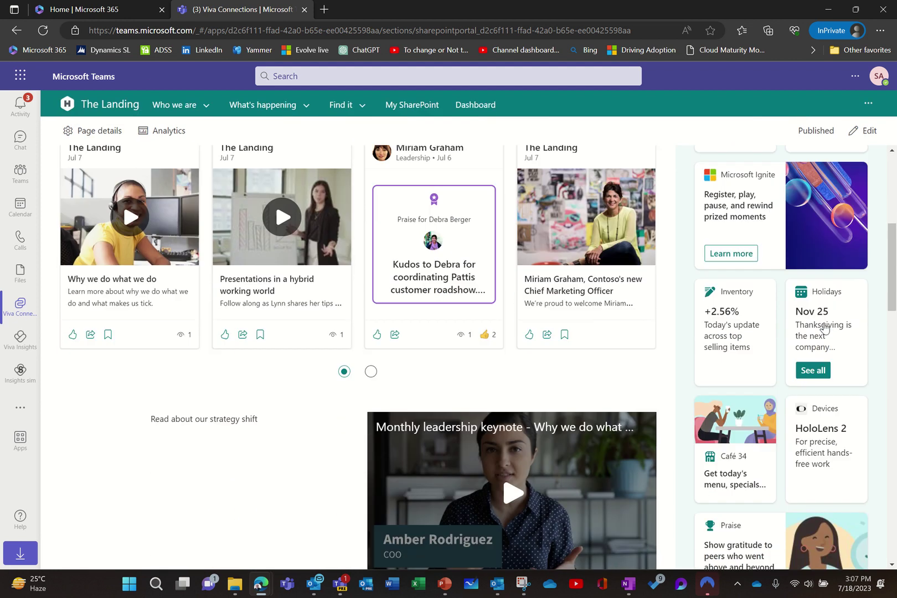
{"action": "scroll", "coordinate": [825, 328], "scroll_direction": "down", "scroll_amount": 7}
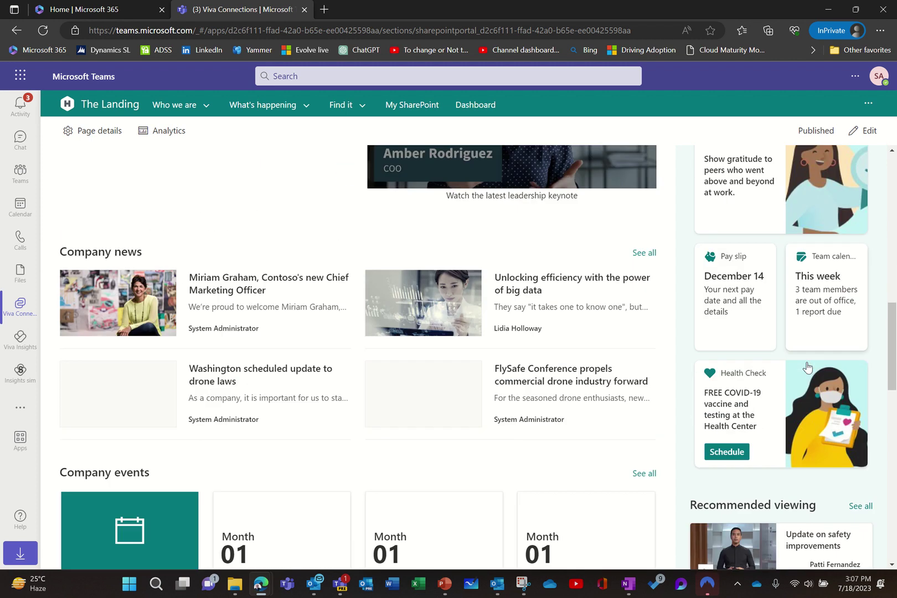
{"action": "scroll", "coordinate": [807, 367], "scroll_direction": "down", "scroll_amount": 4}
{"action": "scroll", "coordinate": [808, 367], "scroll_direction": "up", "scroll_amount": 2}
{"action": "scroll", "coordinate": [808, 367], "scroll_direction": "down", "scroll_amount": 2}
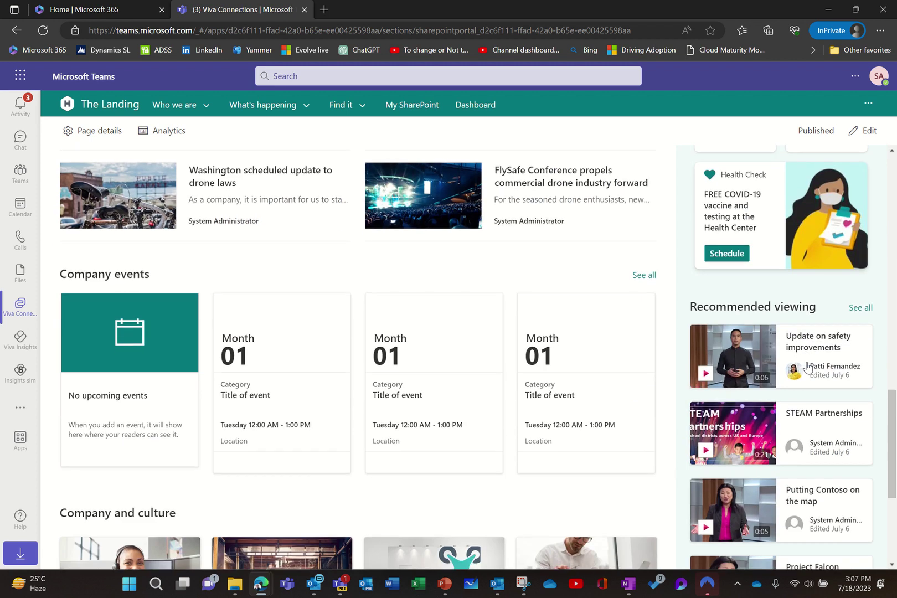
{"action": "scroll", "coordinate": [807, 368], "scroll_direction": "down", "scroll_amount": 4}
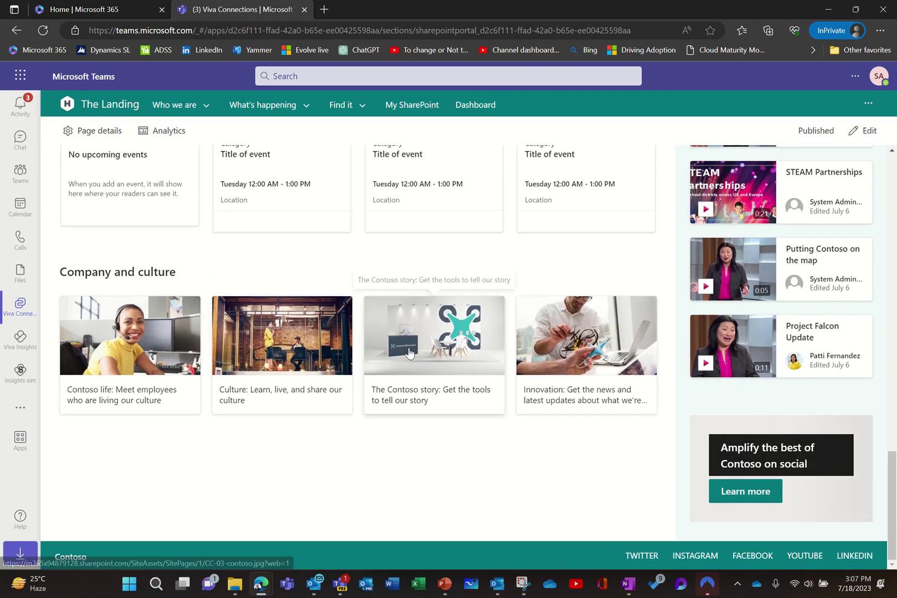
{"action": "scroll", "coordinate": [568, 360], "scroll_direction": "up", "scroll_amount": 4}
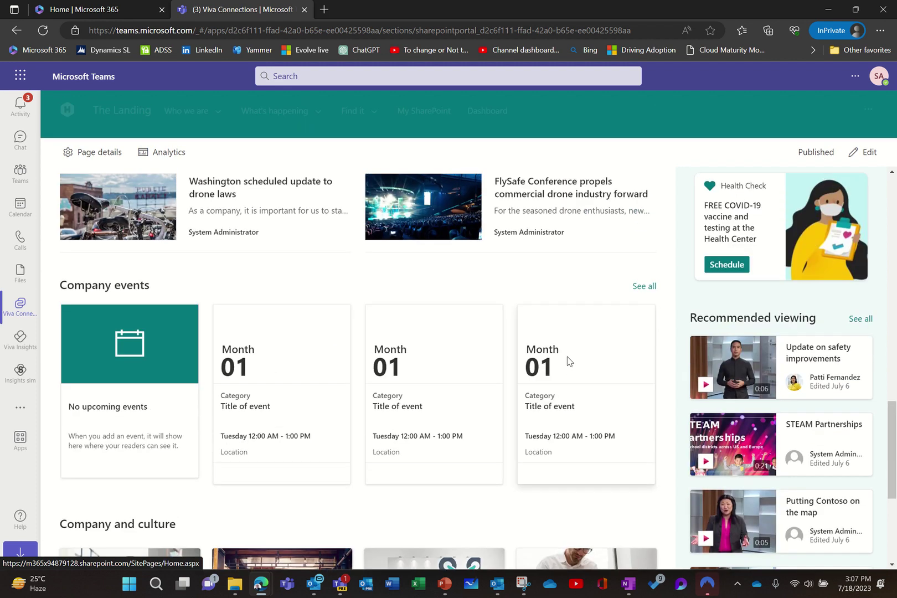
{"action": "scroll", "coordinate": [567, 361], "scroll_direction": "up", "scroll_amount": 7}
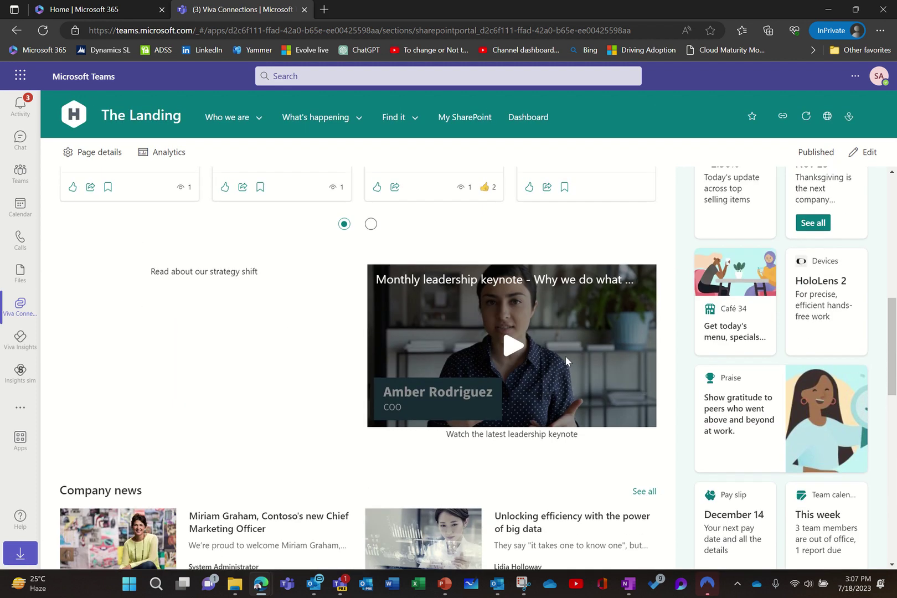
{"action": "scroll", "coordinate": [565, 360], "scroll_direction": "up", "scroll_amount": 4}
{"action": "scroll", "coordinate": [402, 338], "scroll_direction": "up", "scroll_amount": 1}
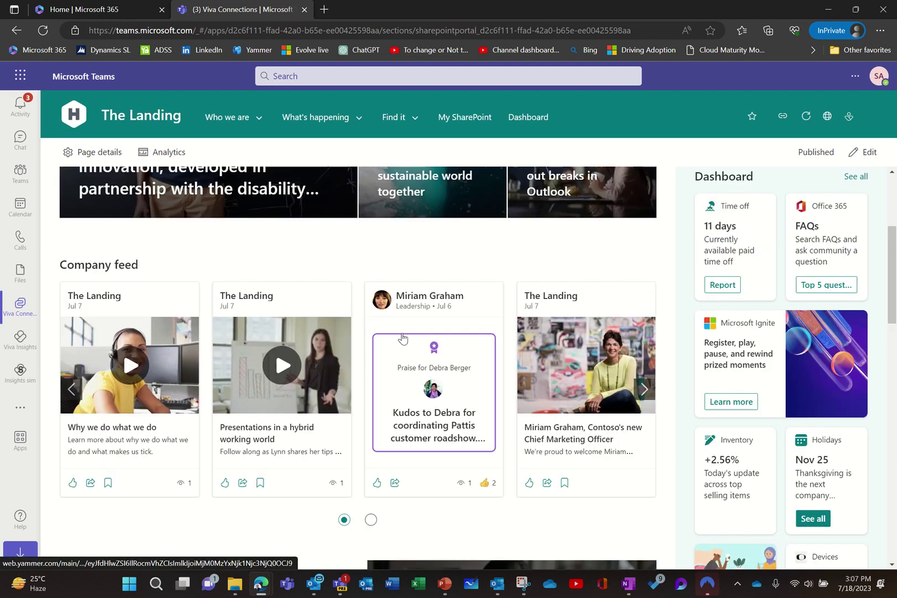
{"action": "scroll", "coordinate": [402, 338], "scroll_direction": "up", "scroll_amount": 2}
{"action": "scroll", "coordinate": [403, 338], "scroll_direction": "up", "scroll_amount": 2}
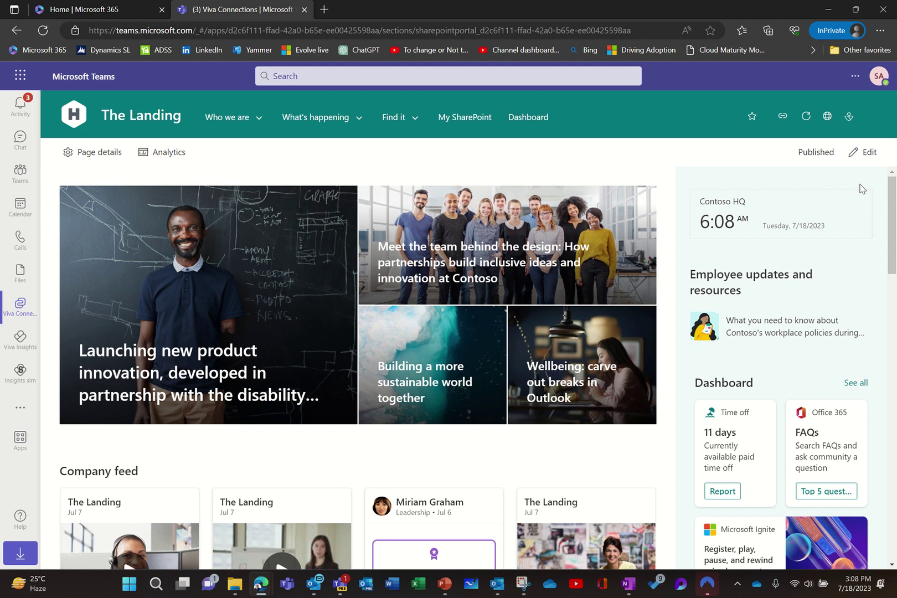
Step: Open The Landing in SharePoint, view its home page in edit mode and discard the changes
{"action": "left_click", "coordinate": [828, 117]}
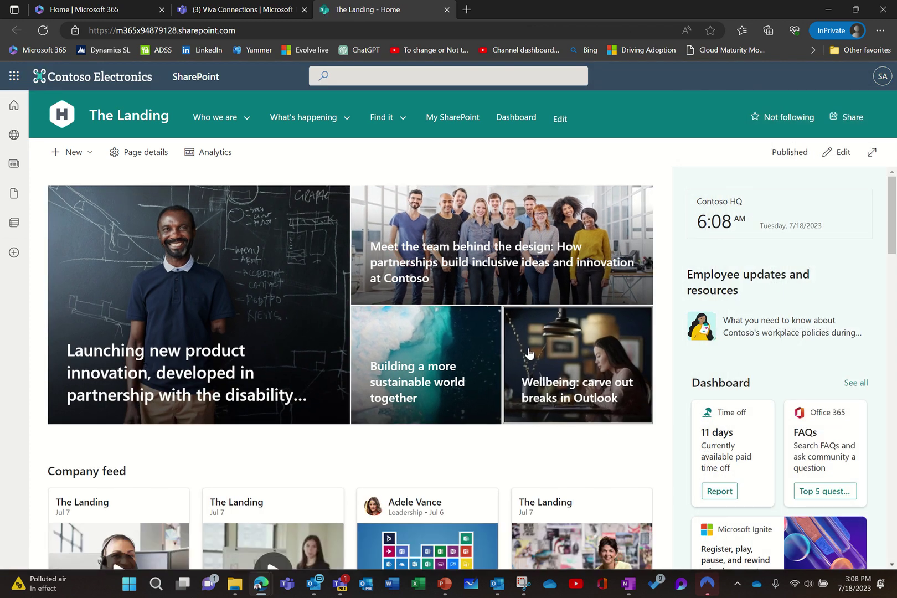
{"action": "left_click", "coordinate": [837, 152]}
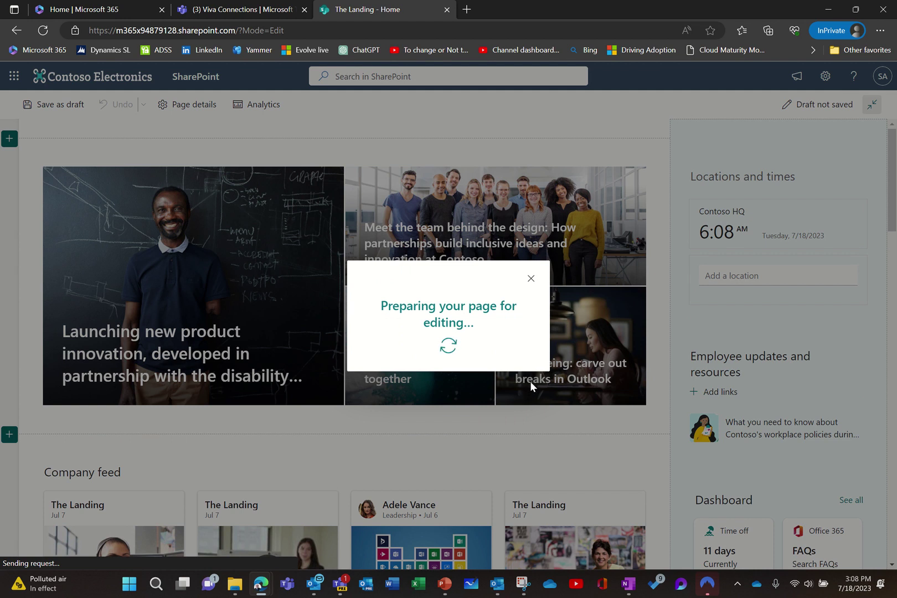
{"action": "scroll", "coordinate": [107, 374], "scroll_direction": "down", "scroll_amount": 3}
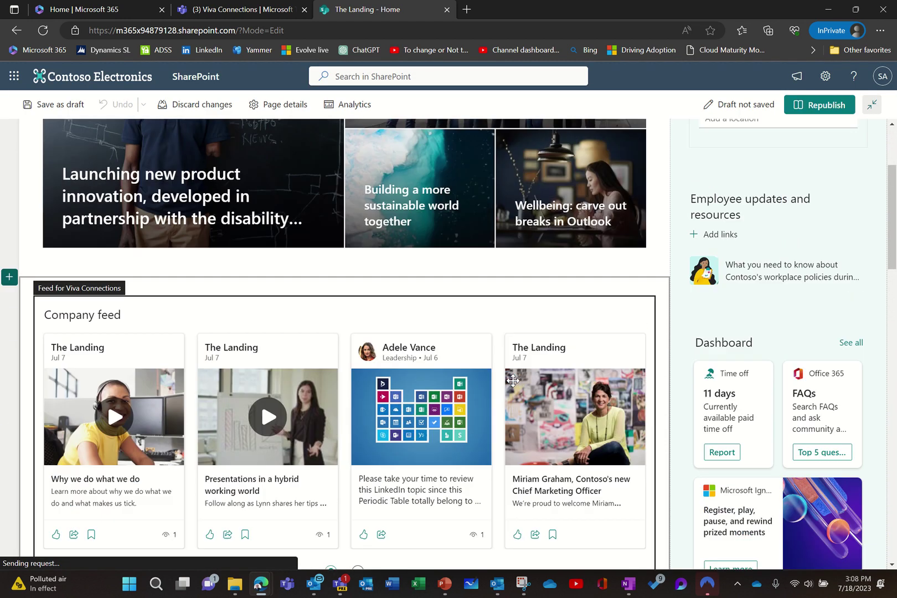
{"action": "scroll", "coordinate": [106, 402], "scroll_direction": "up", "scroll_amount": 3}
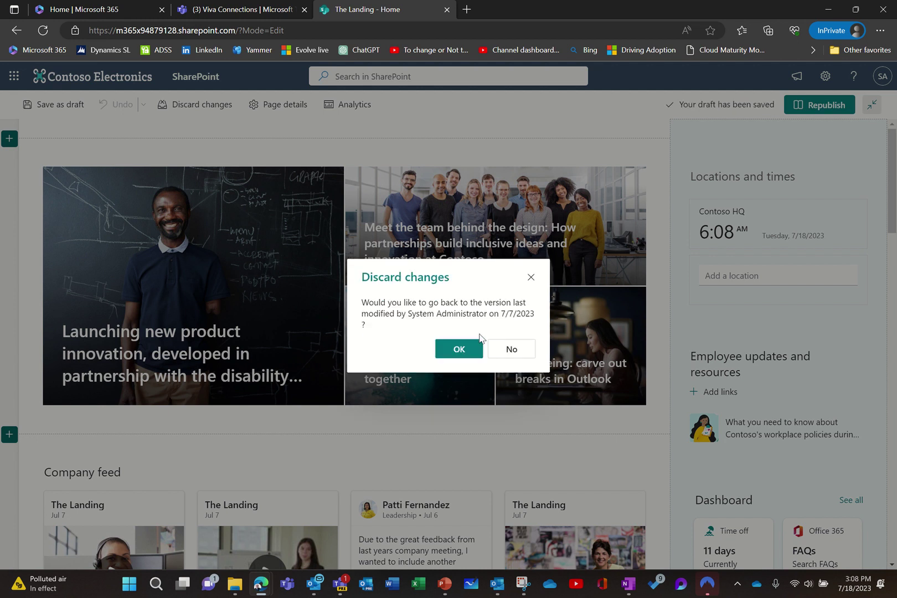
{"action": "left_click", "coordinate": [459, 350]}
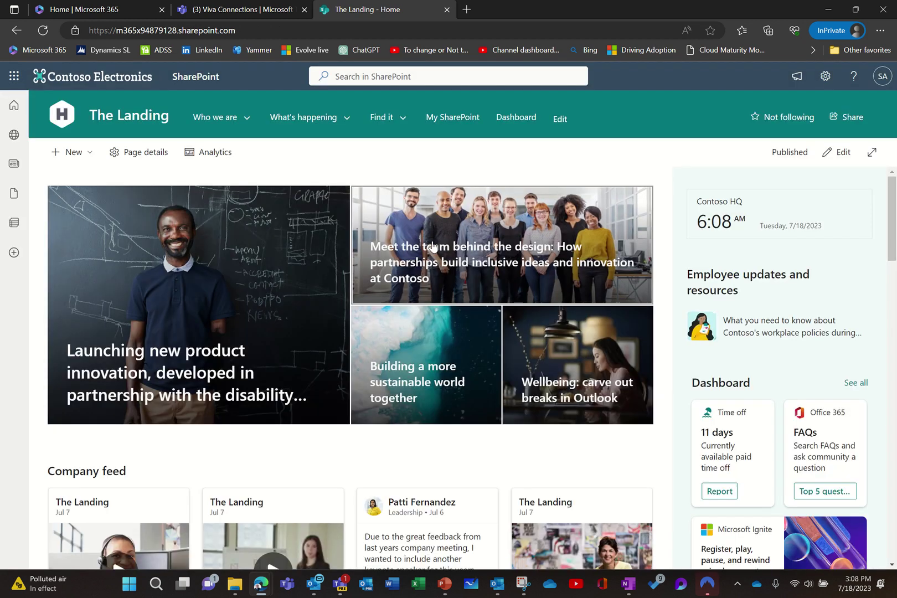
Step: Open the site's Dashboard page in SharePoint and examine the What's happening and Who we are navigation links
{"action": "left_click", "coordinate": [520, 118]}
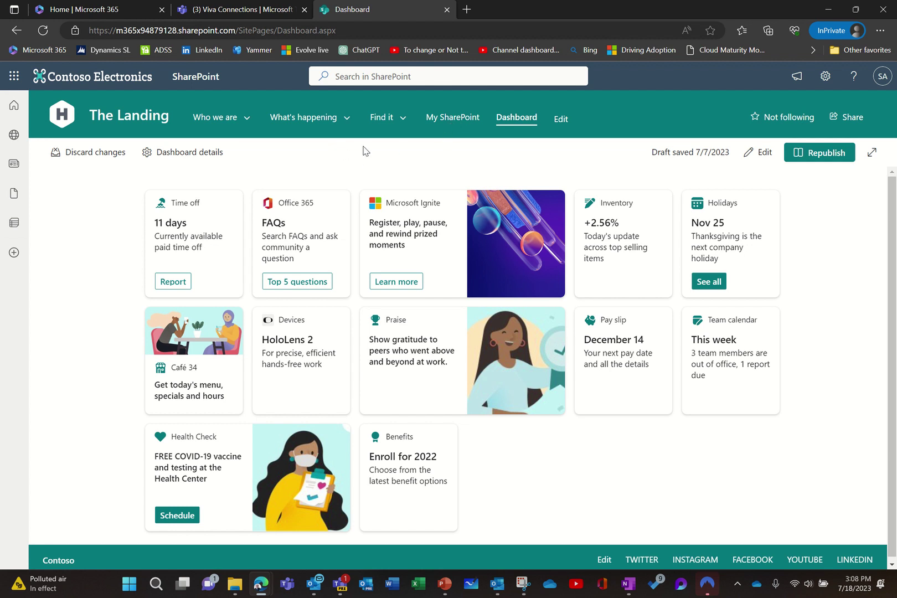
{"action": "mouse_move", "coordinate": [318, 116]}
{"action": "mouse_move", "coordinate": [196, 117]}
Step: Switch back to Teams and return from The Landing to the Viva Connections home page to review it
{"action": "left_click", "coordinate": [264, 13]}
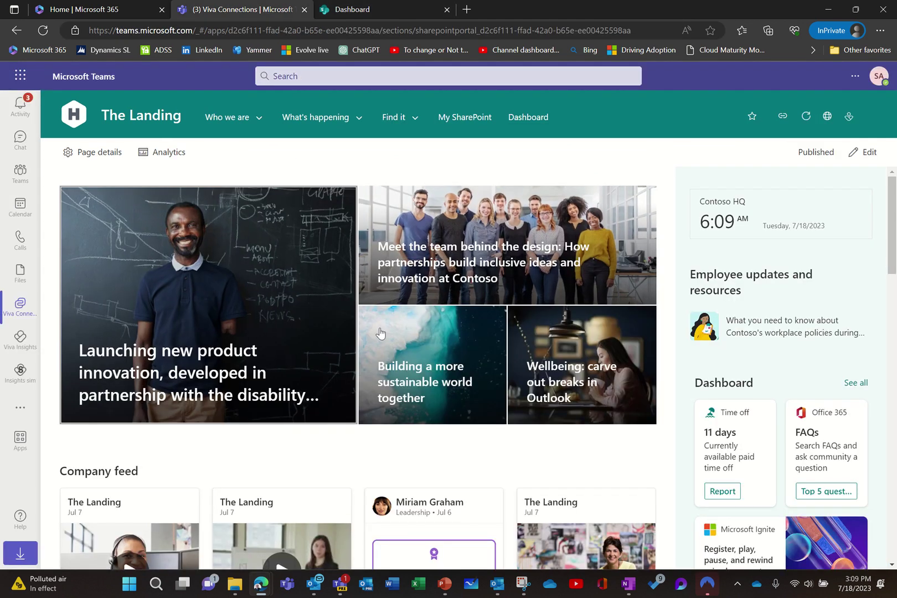
{"action": "left_click", "coordinate": [848, 117]}
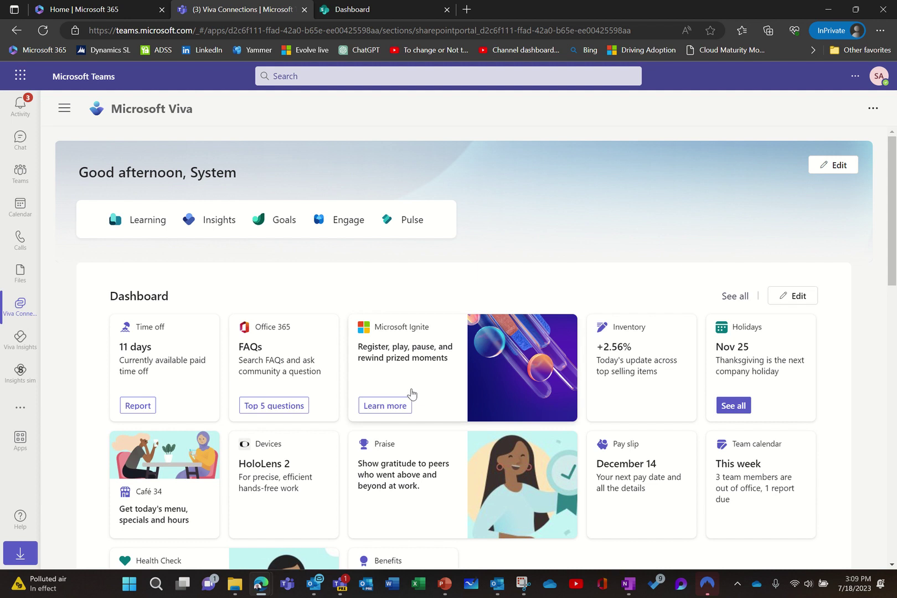
{"action": "scroll", "coordinate": [410, 393], "scroll_direction": "down", "scroll_amount": 4}
{"action": "scroll", "coordinate": [410, 390], "scroll_direction": "up", "scroll_amount": 4}
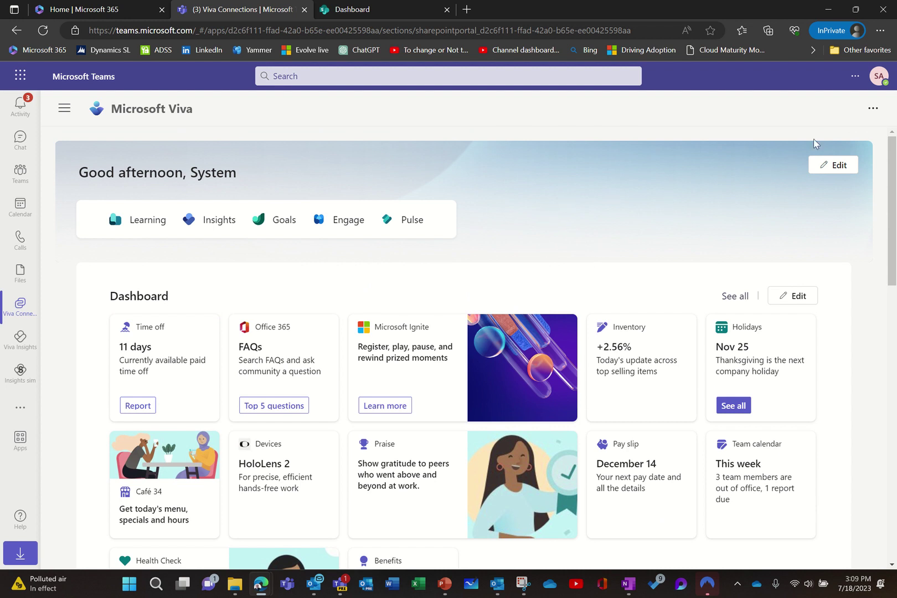
Step: Reopen the list of experiences for editing and switch Viva Connections to The Landing
{"action": "left_click", "coordinate": [872, 109]}
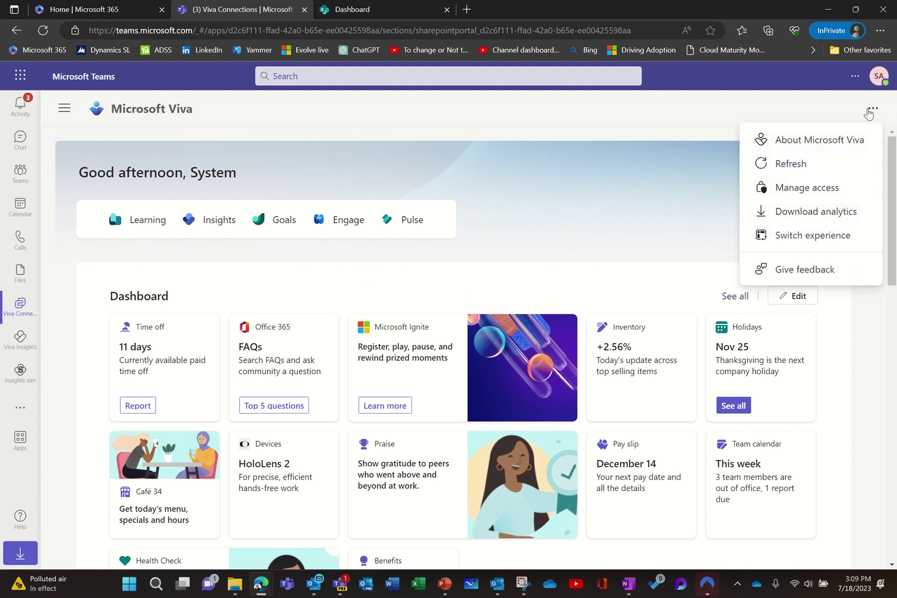
{"action": "left_click", "coordinate": [794, 237]}
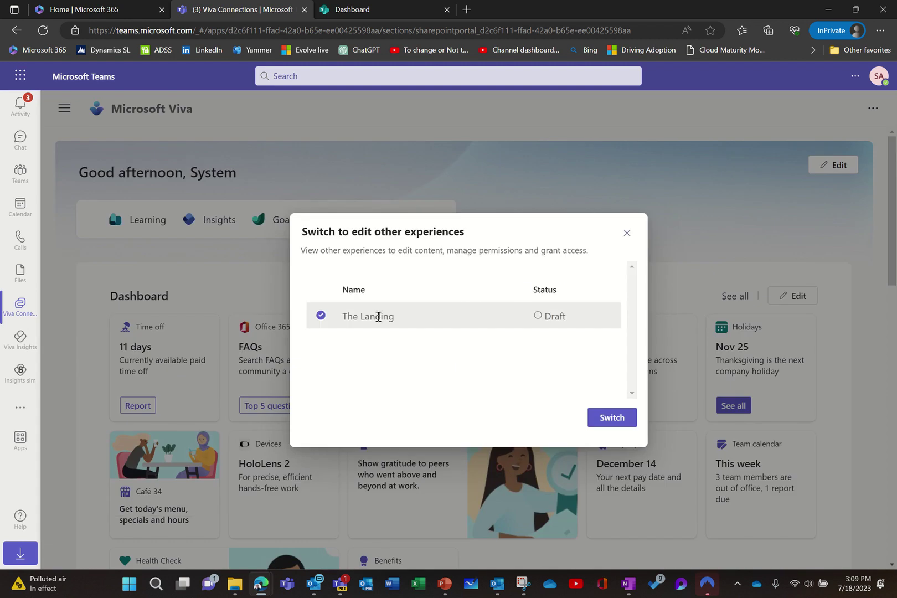
{"action": "left_click", "coordinate": [609, 418]}
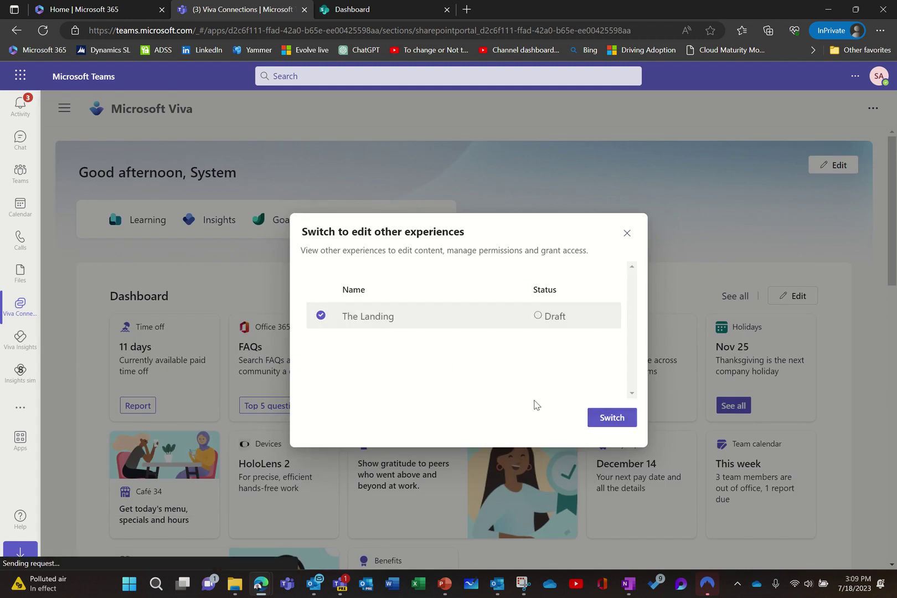